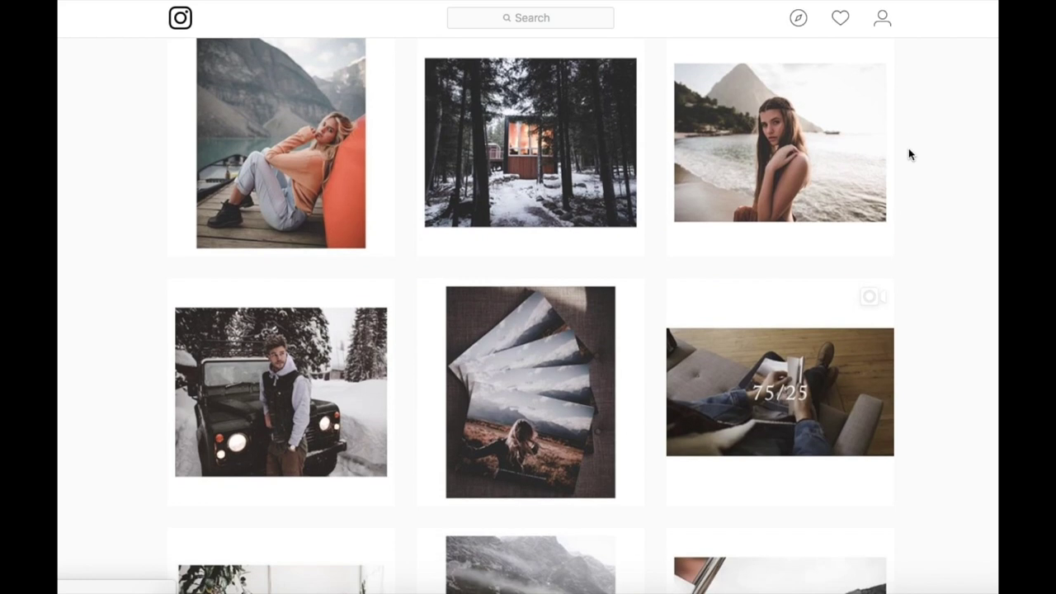
Step: Examine the colours, tones and subjects of the portraits, vehicles and landscapes across the photographer's Instagram grid
scroll(909, 150, "up", 3)
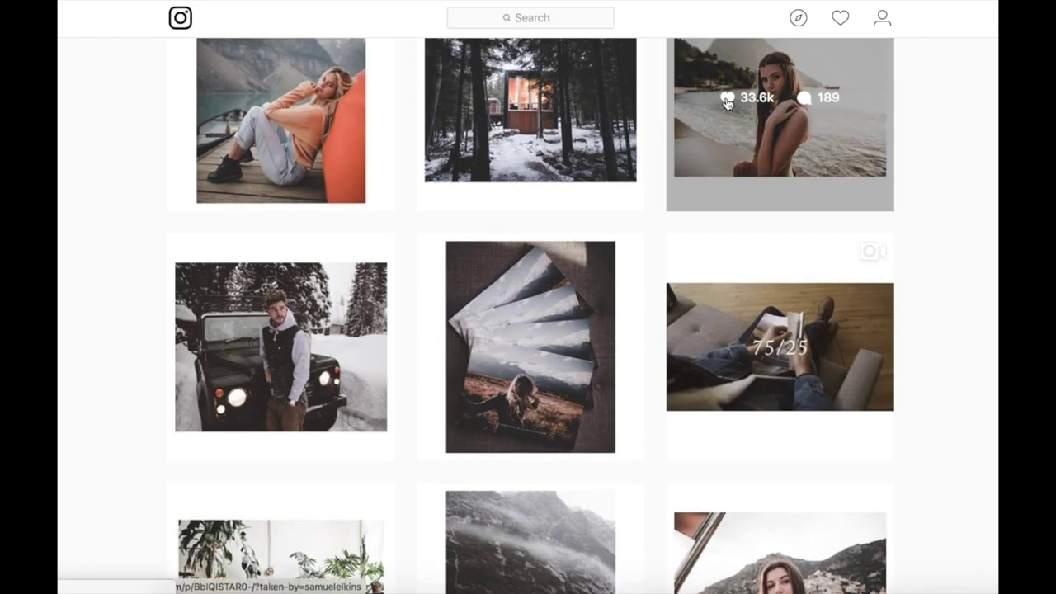
scroll(683, 258, "down", 4)
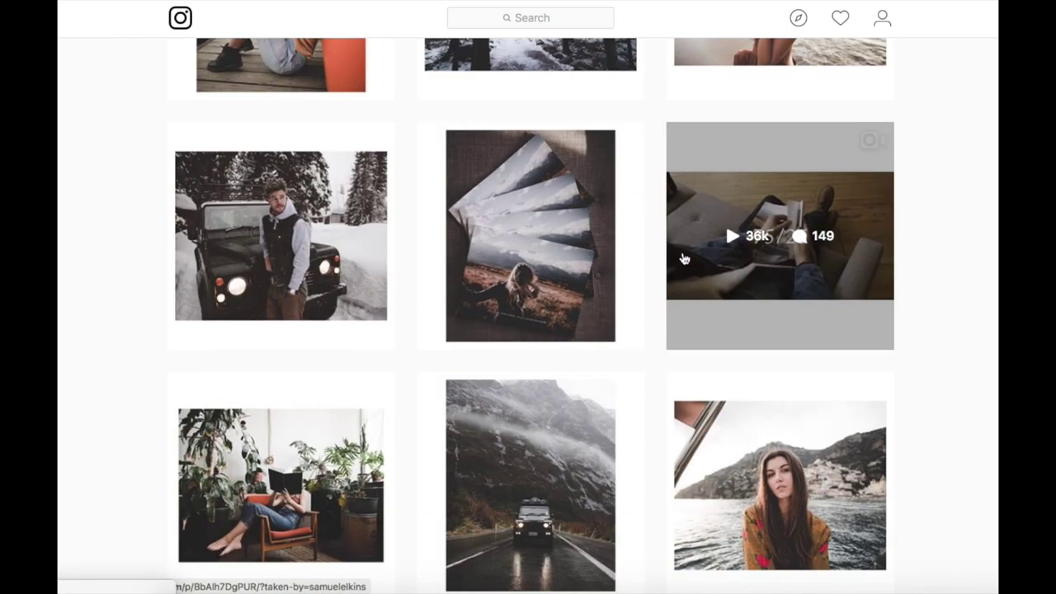
scroll(929, 379, "down", 10)
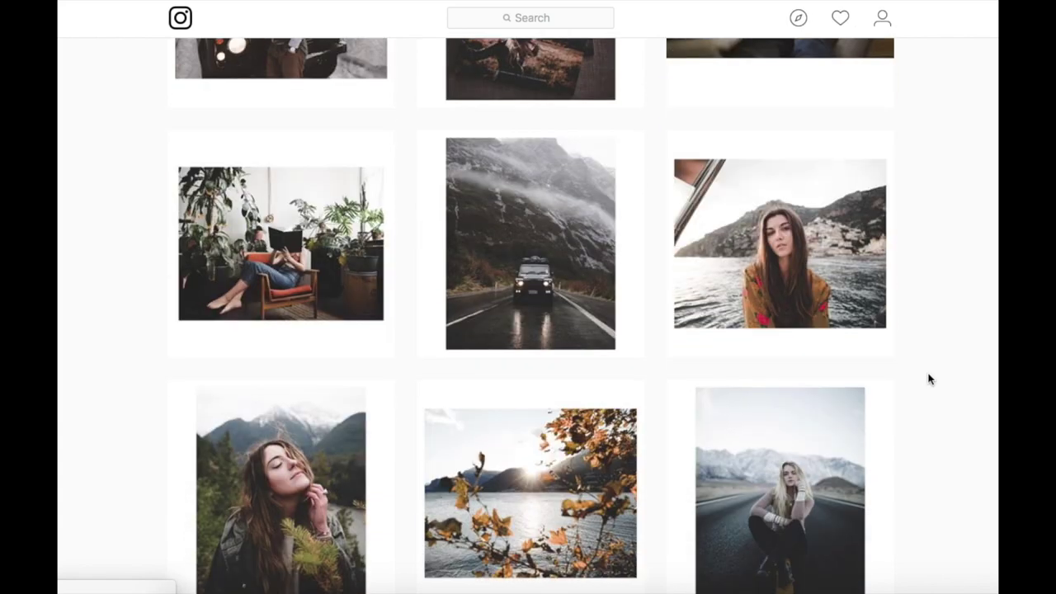
scroll(923, 421, "down", 8)
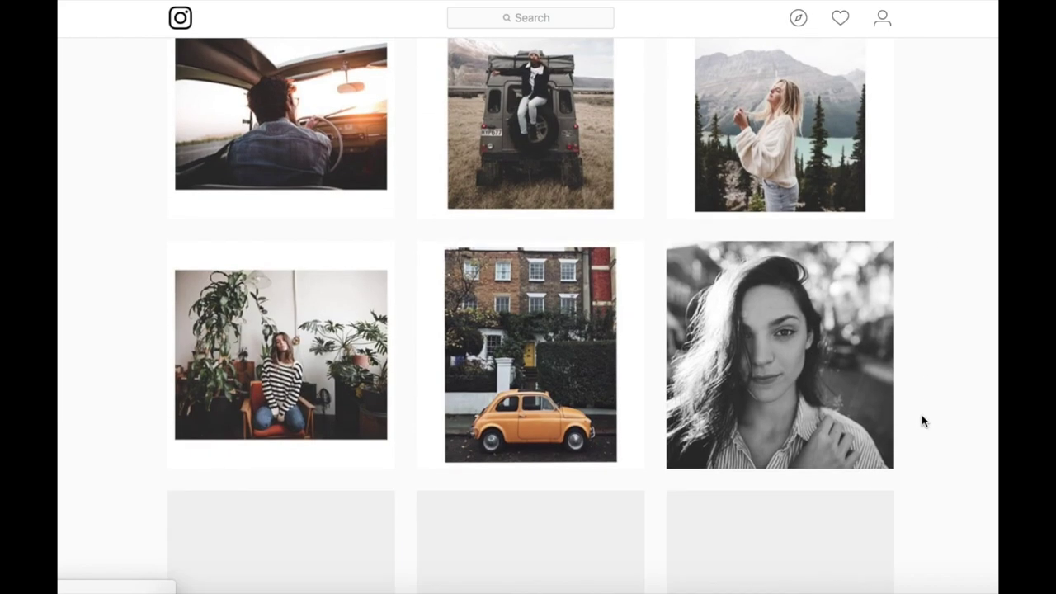
scroll(923, 420, "down", 3)
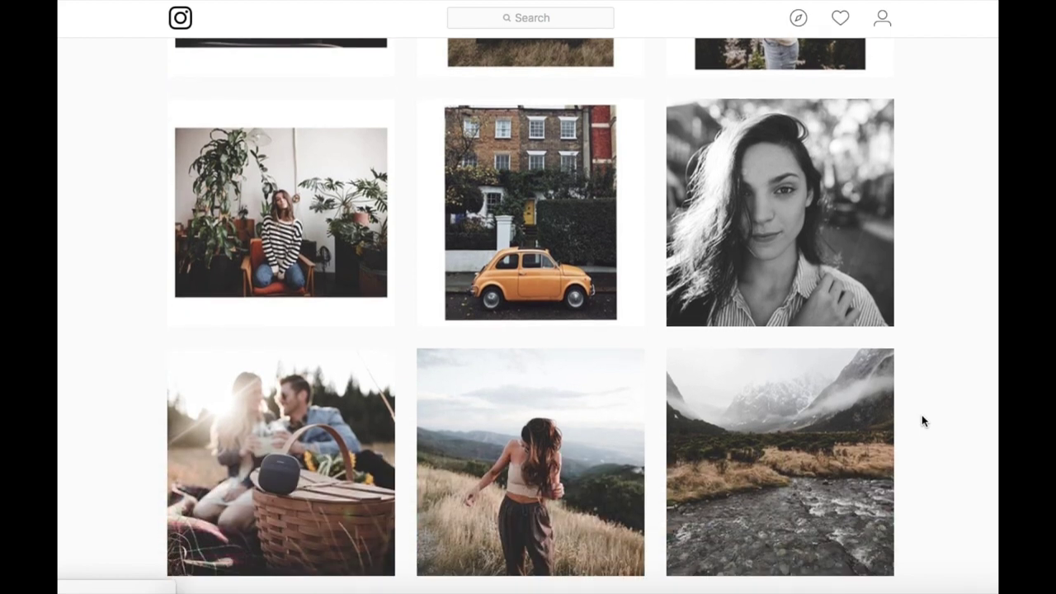
scroll(922, 420, "down", 3)
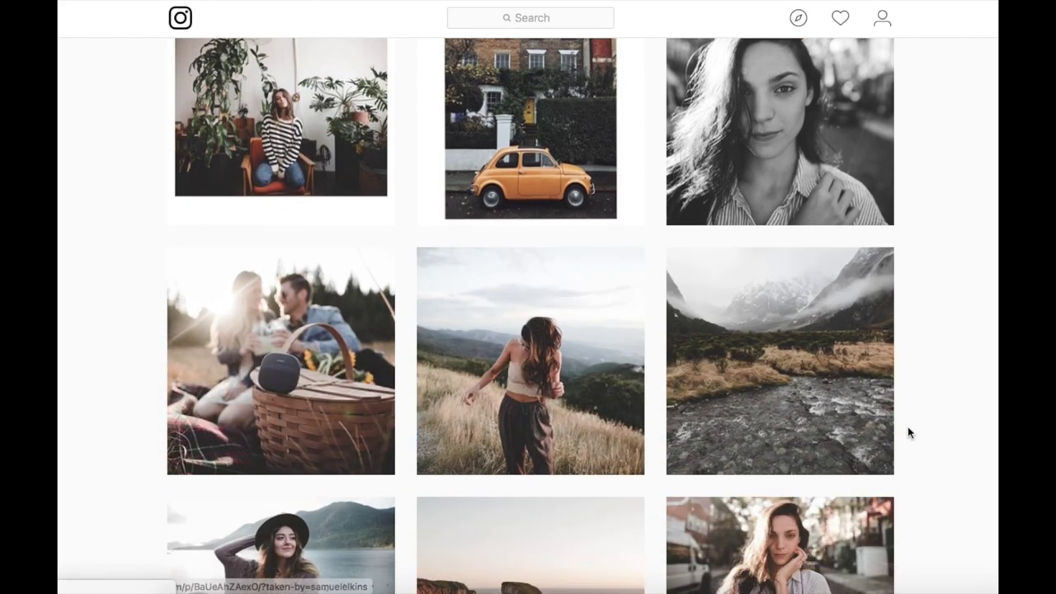
scroll(908, 427, "down", 5)
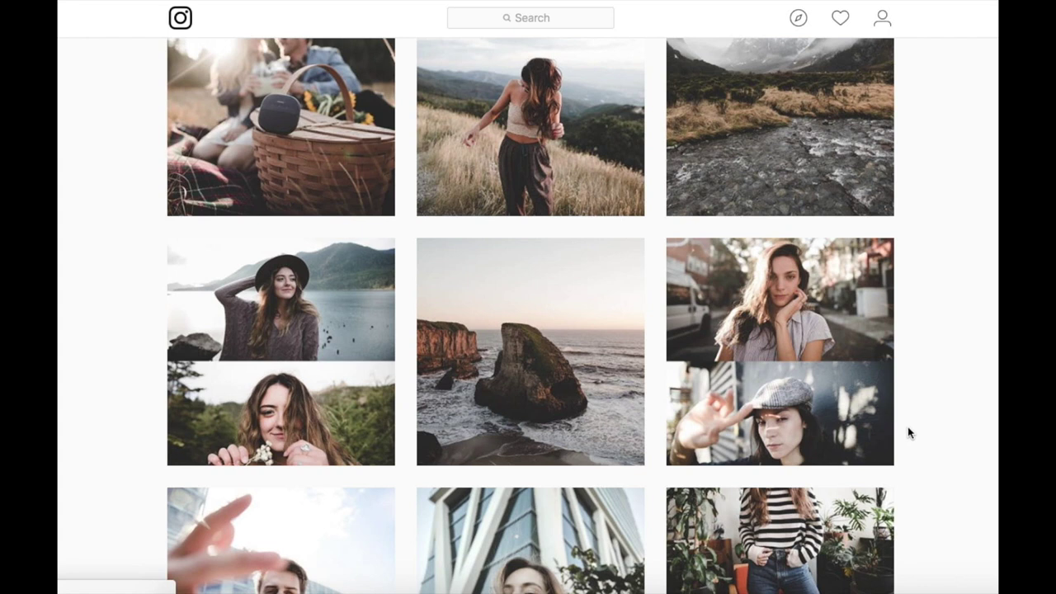
scroll(907, 430, "down", 4)
scroll(908, 430, "down", 4)
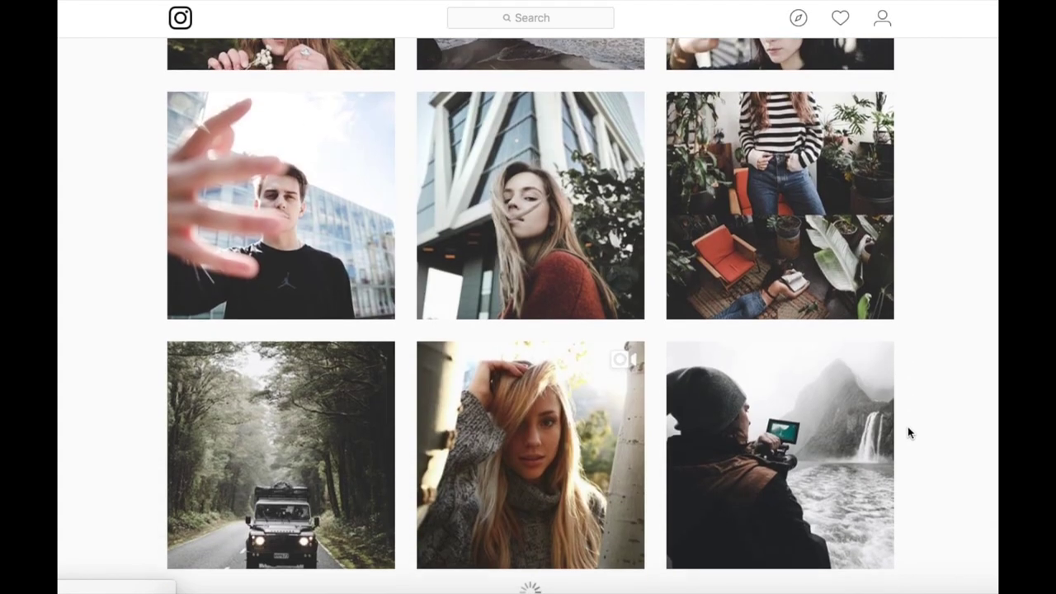
scroll(907, 431, "down", 3)
scroll(907, 431, "down", 3)
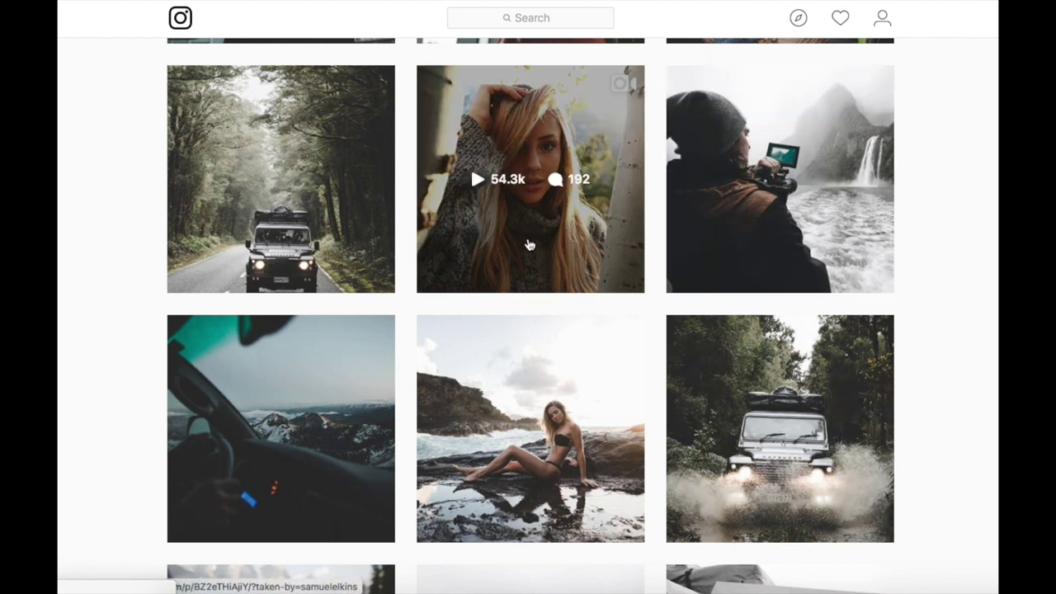
scroll(591, 490, "down", 3)
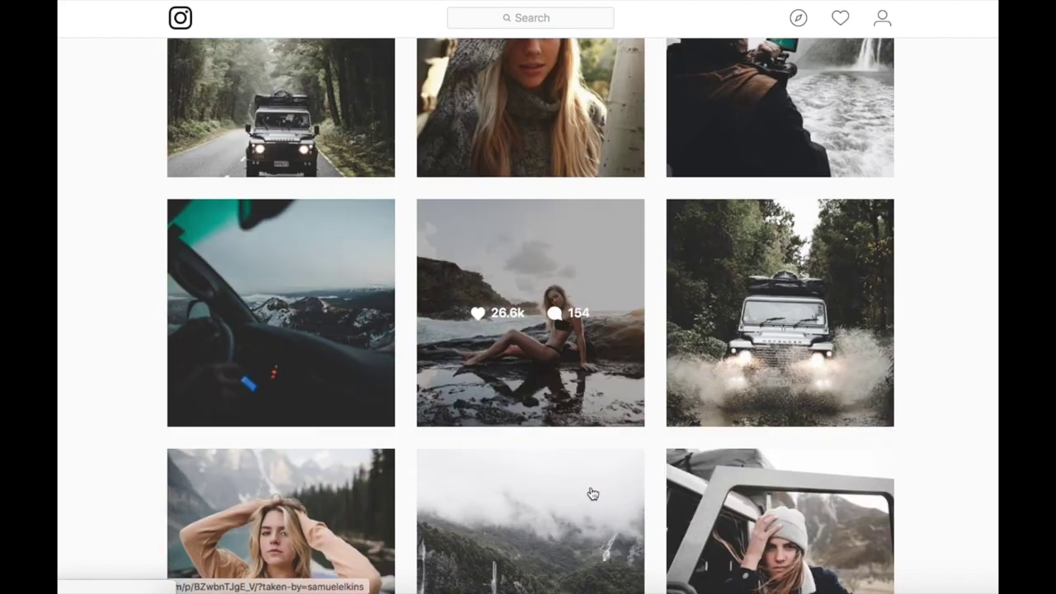
scroll(591, 417, "down", 4)
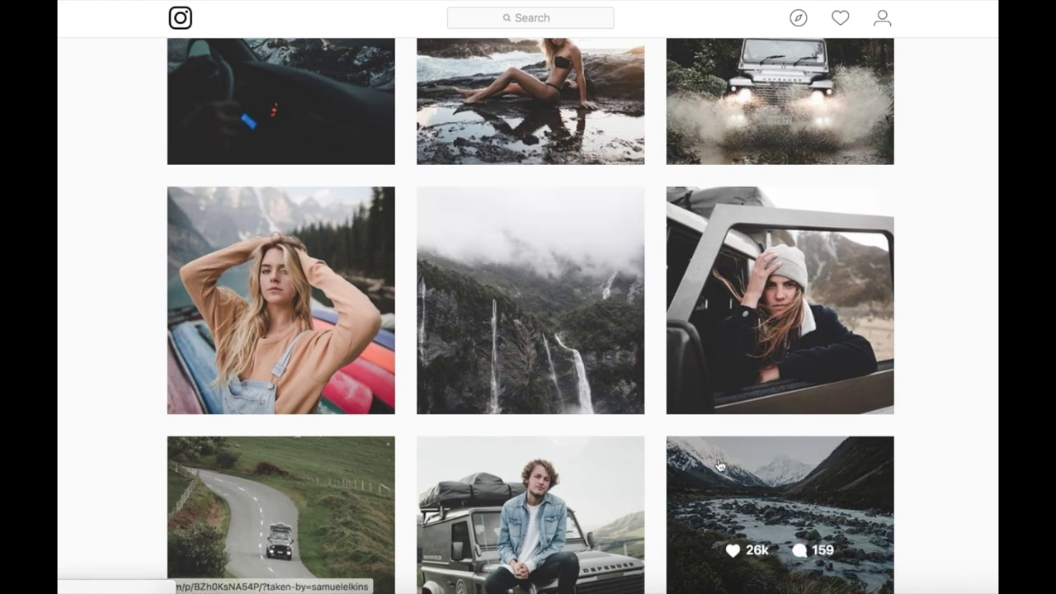
scroll(775, 482, "down", 3)
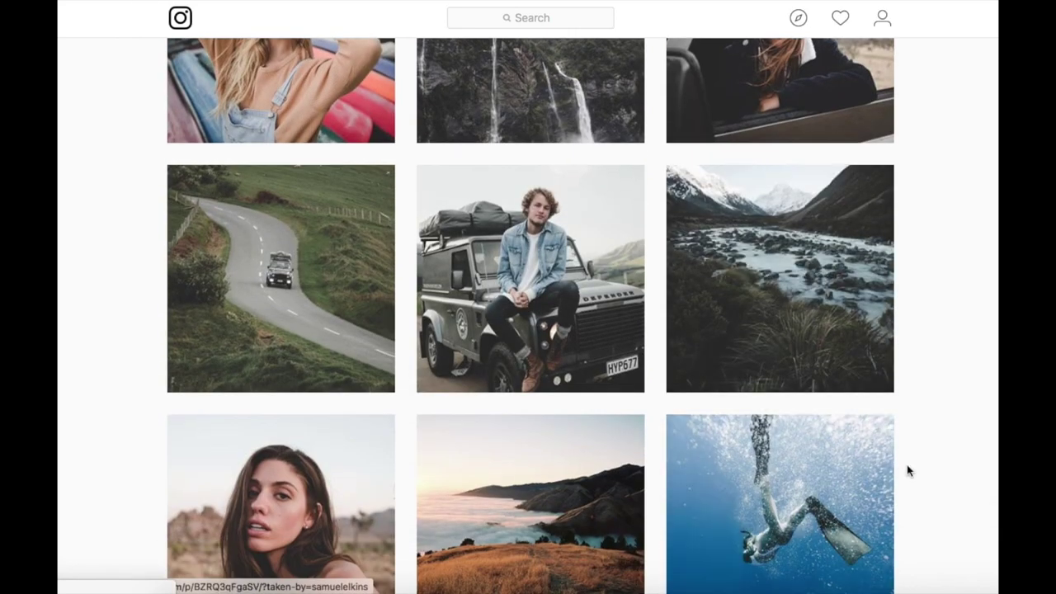
scroll(907, 466, "down", 1)
scroll(917, 462, "down", 3)
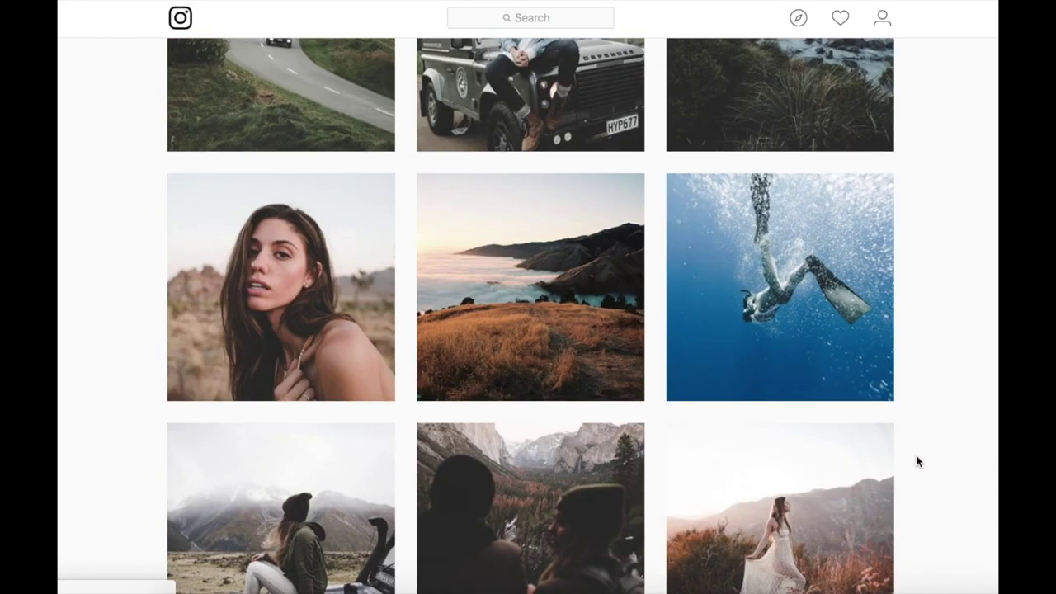
scroll(917, 462, "down", 2)
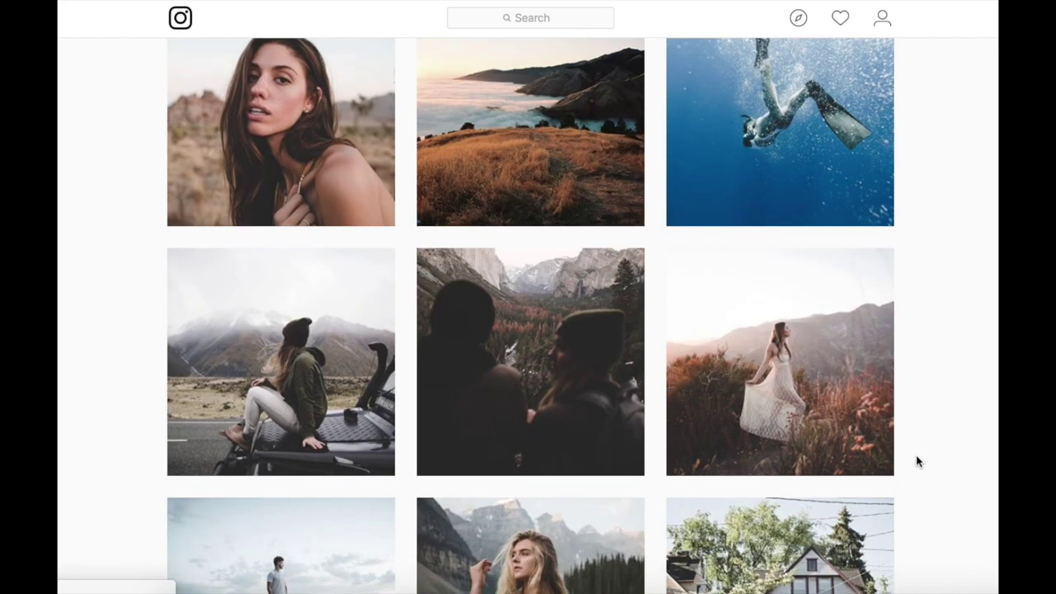
scroll(918, 462, "down", 3)
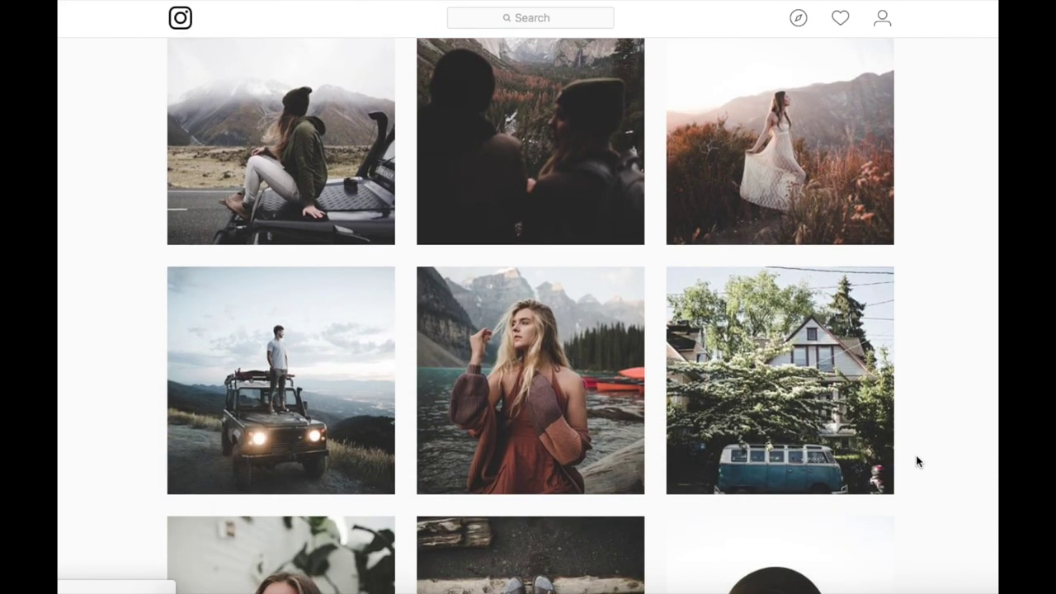
scroll(917, 462, "down", 5)
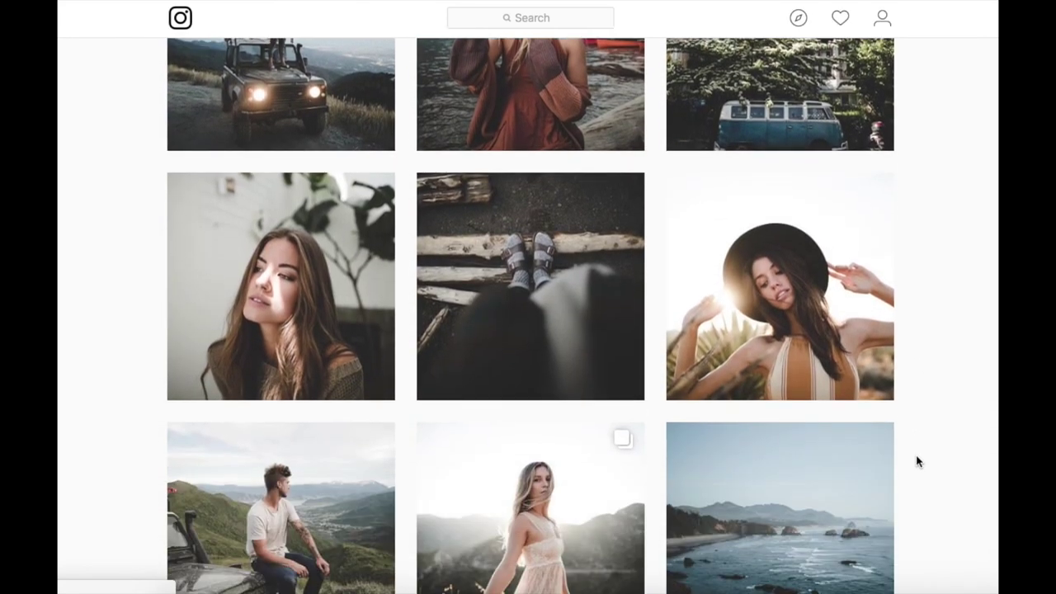
scroll(917, 462, "down", 2)
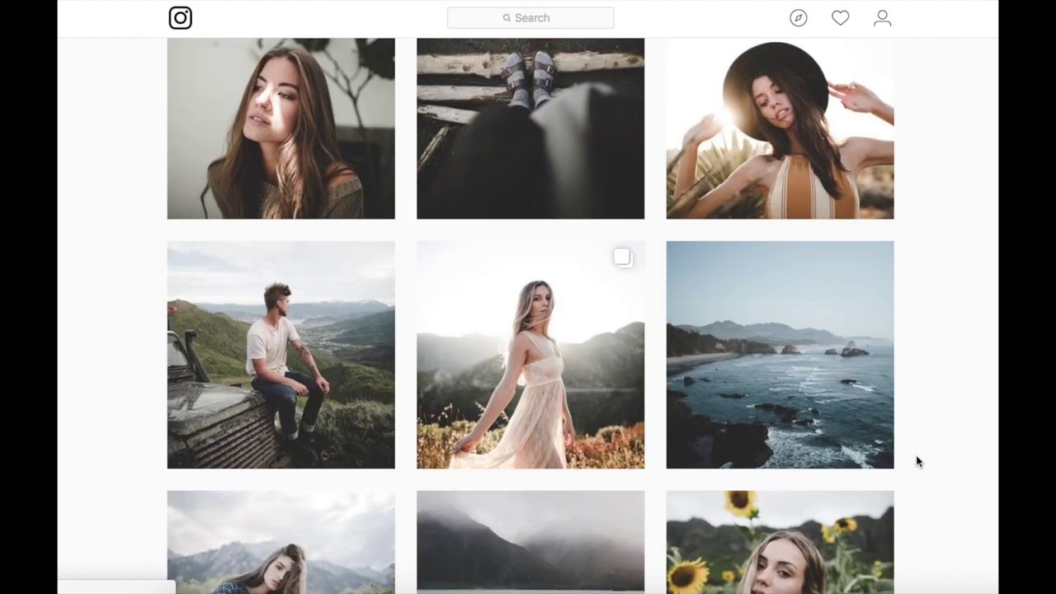
scroll(917, 462, "down", 2)
scroll(917, 462, "down", 1)
scroll(917, 462, "down", 3)
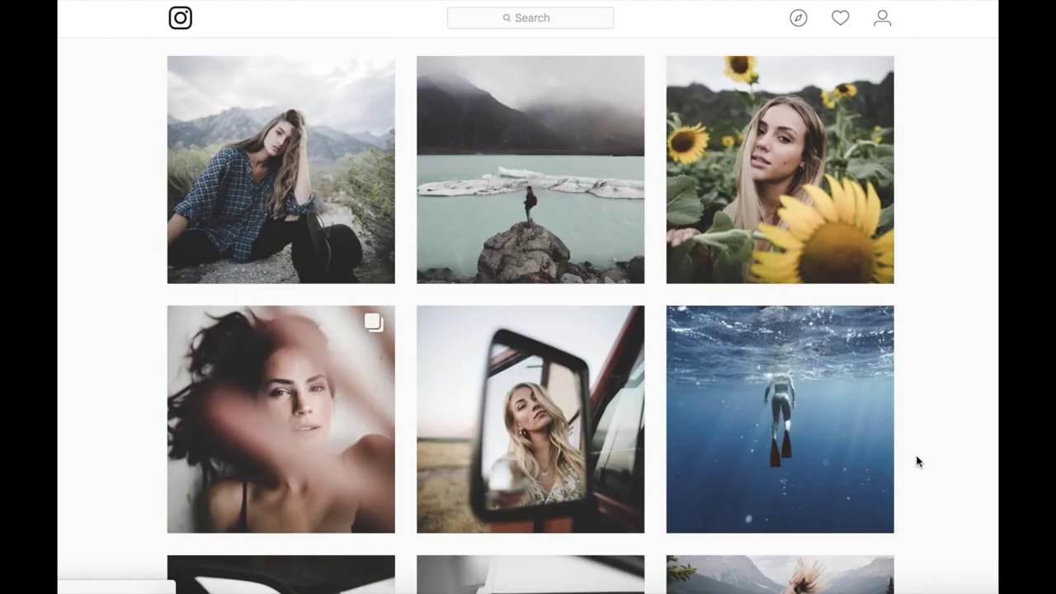
scroll(917, 462, "up", 1)
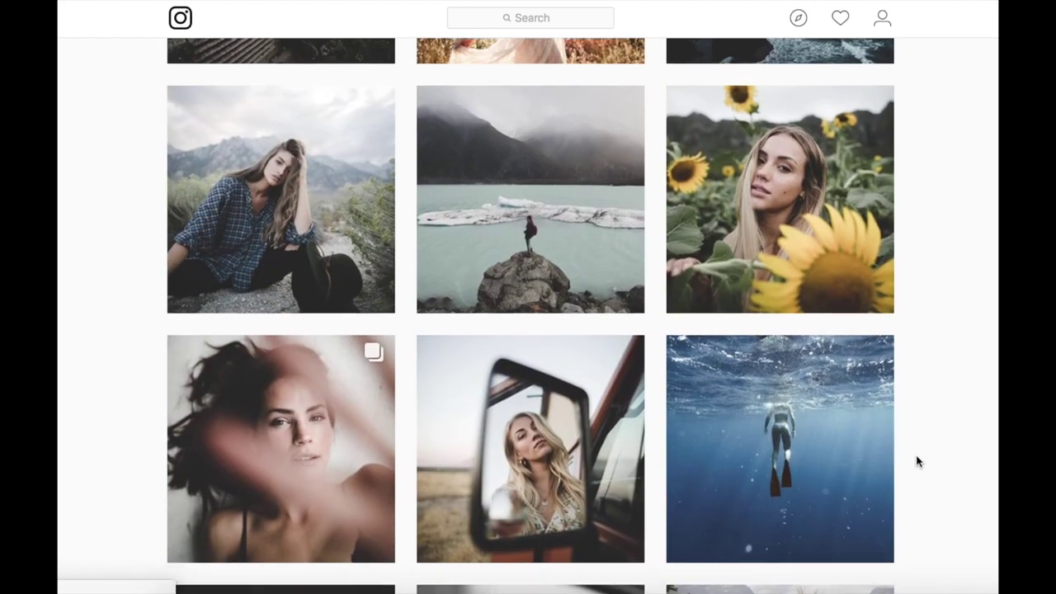
scroll(917, 461, "up", 1)
scroll(917, 462, "up", 3)
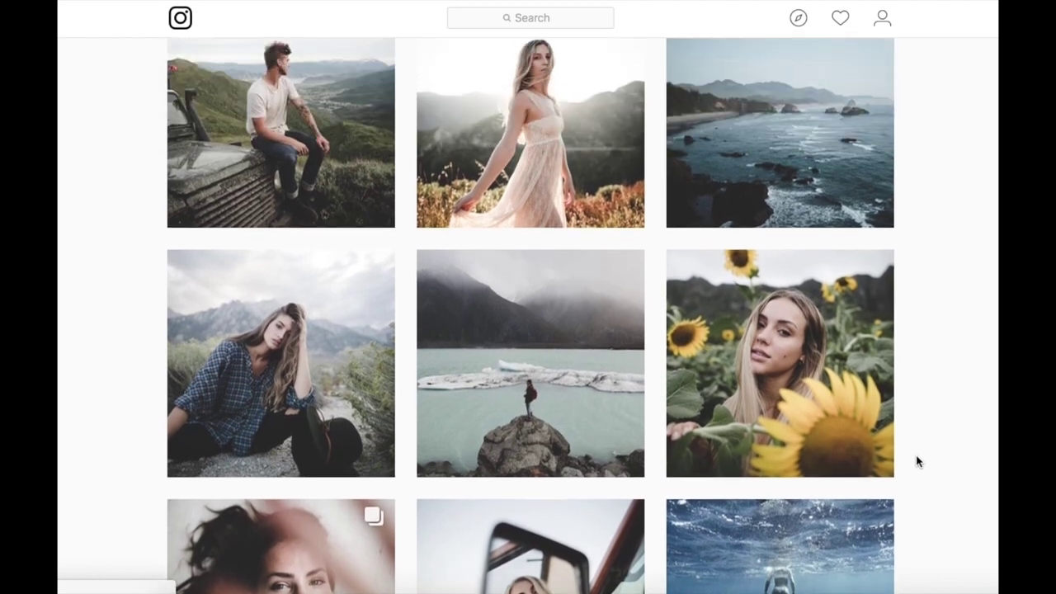
scroll(917, 462, "down", 4)
scroll(917, 462, "down", 10)
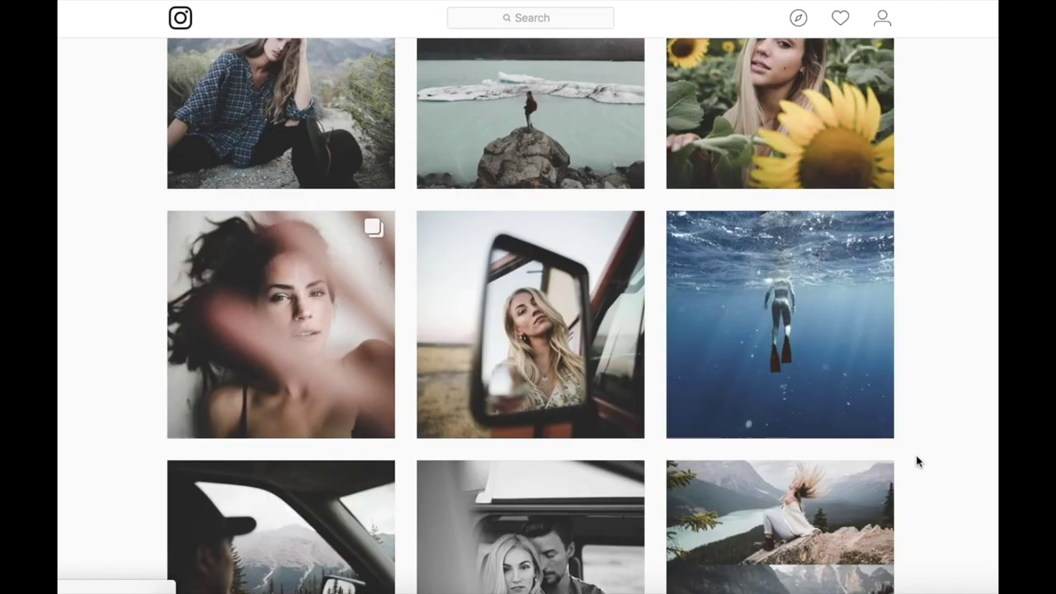
scroll(917, 462, "down", 4)
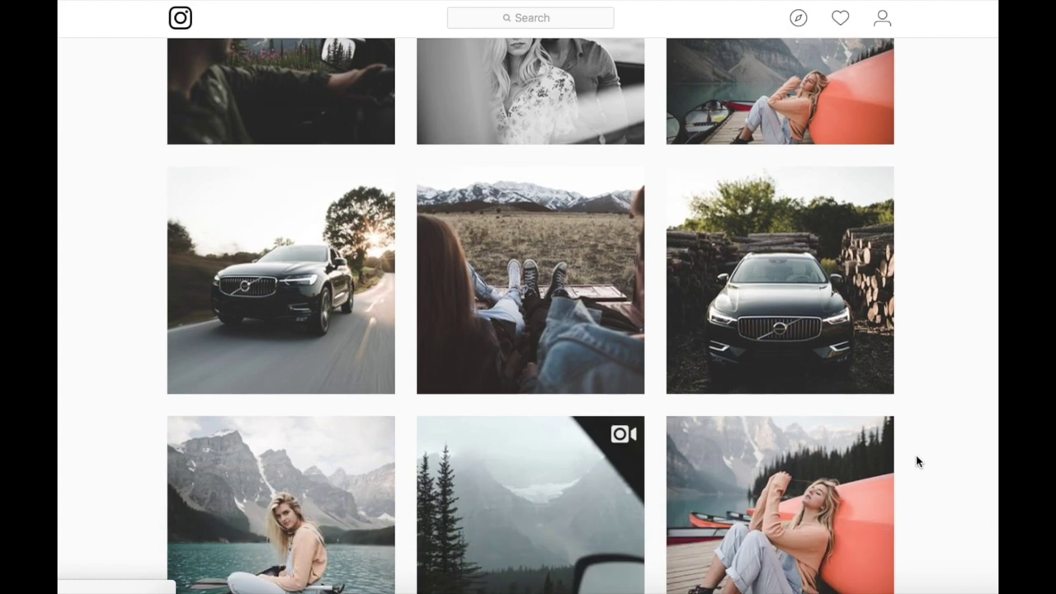
scroll(917, 461, "down", 2)
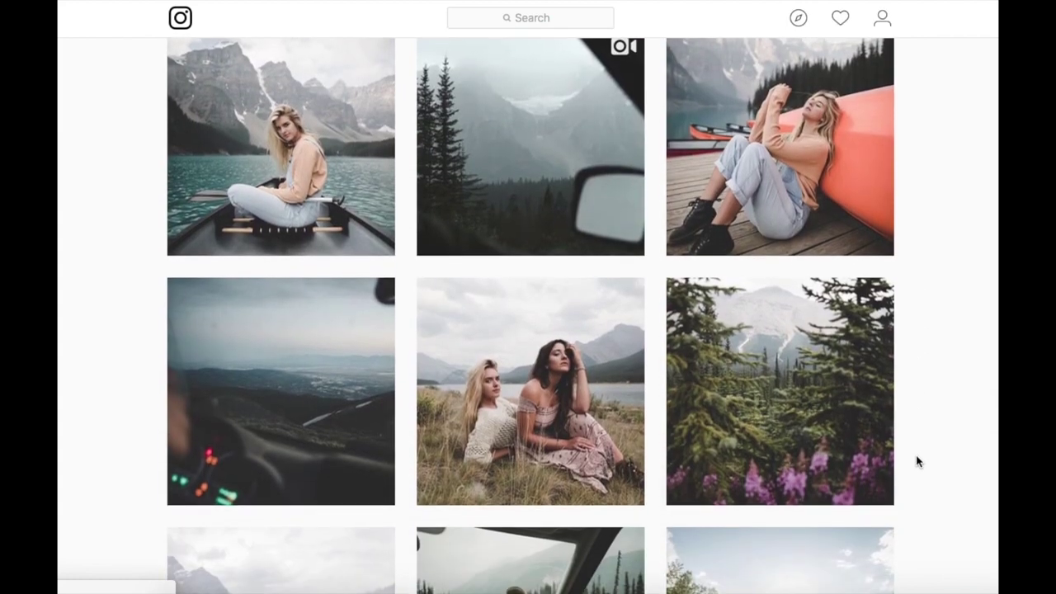
scroll(920, 386, "down", 3)
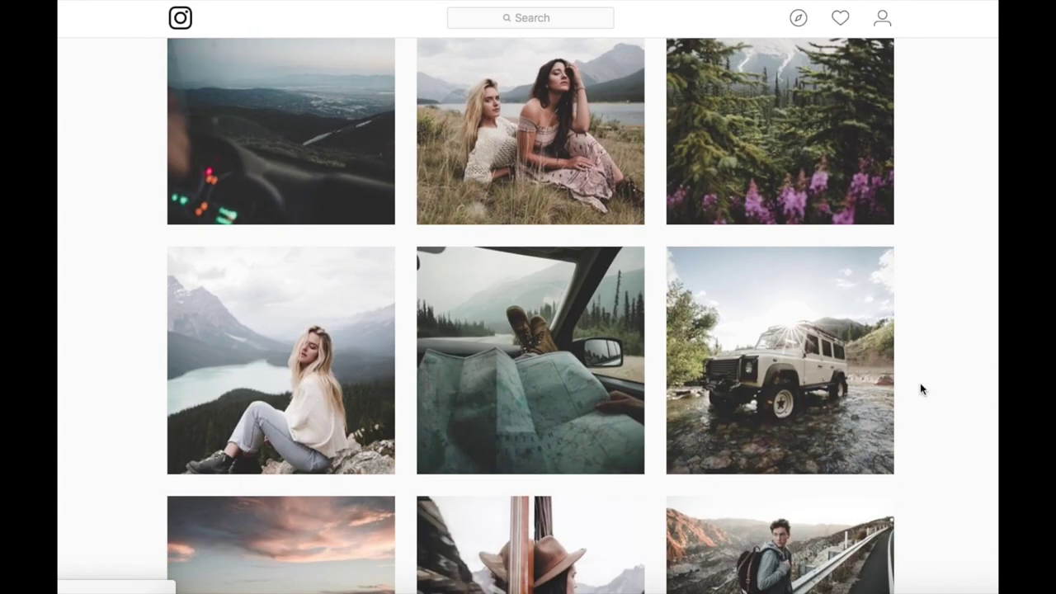
scroll(920, 383, "up", 1)
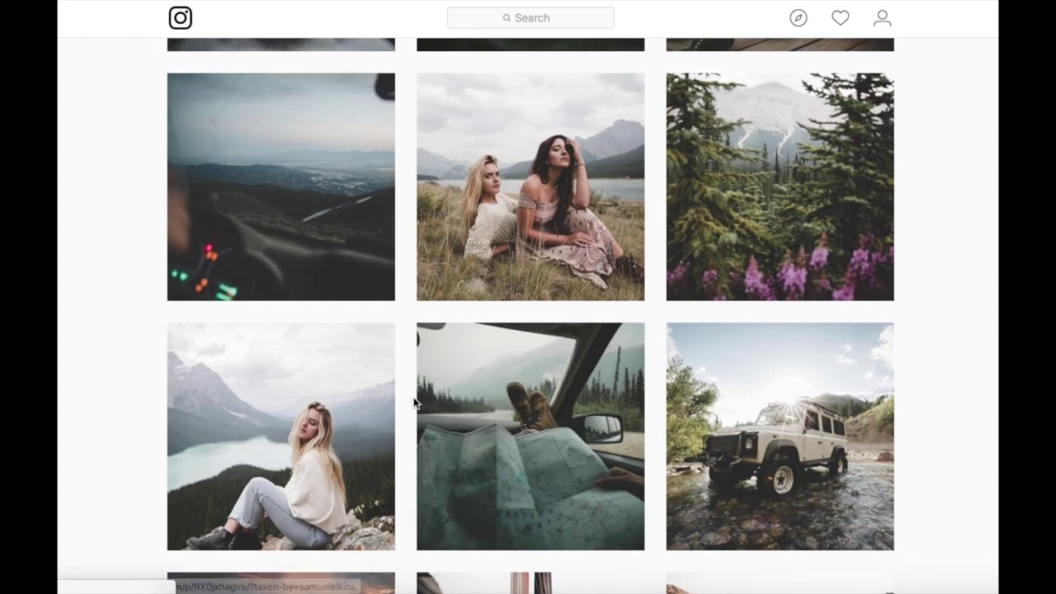
scroll(526, 508, "down", 4)
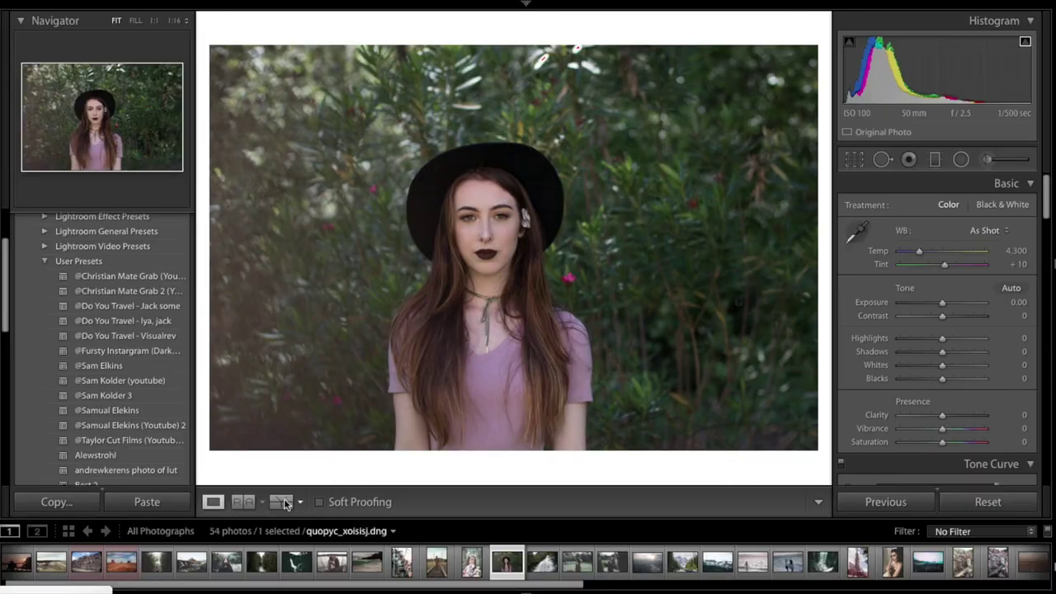
Step: In Lightroom, compare the hat portrait with the reference photo of the woman in a grey sweater, and return to the single-photo view
left_click(243, 500)
left_click(371, 231)
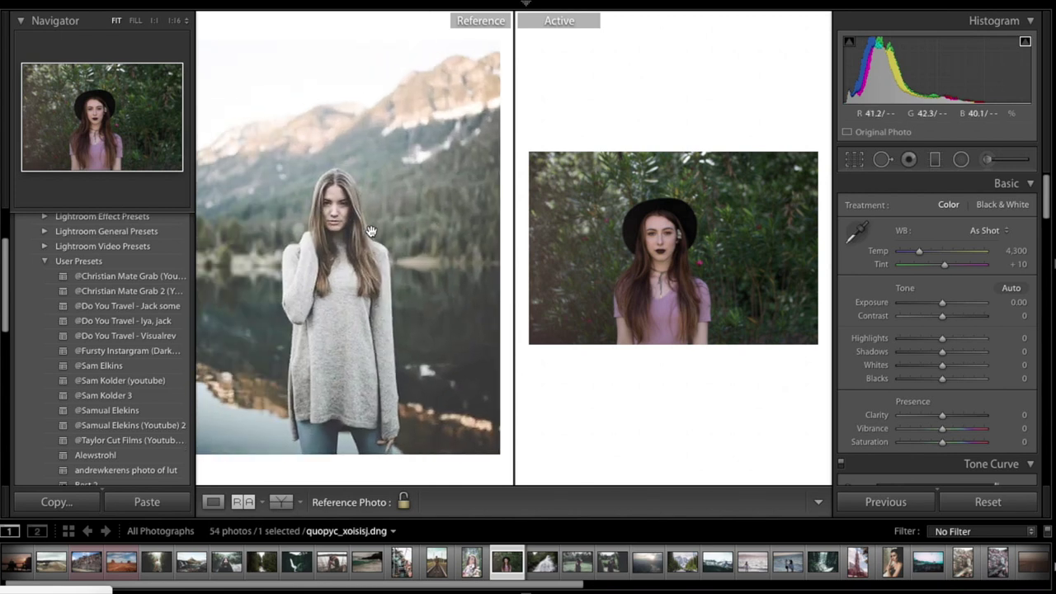
left_click(429, 171)
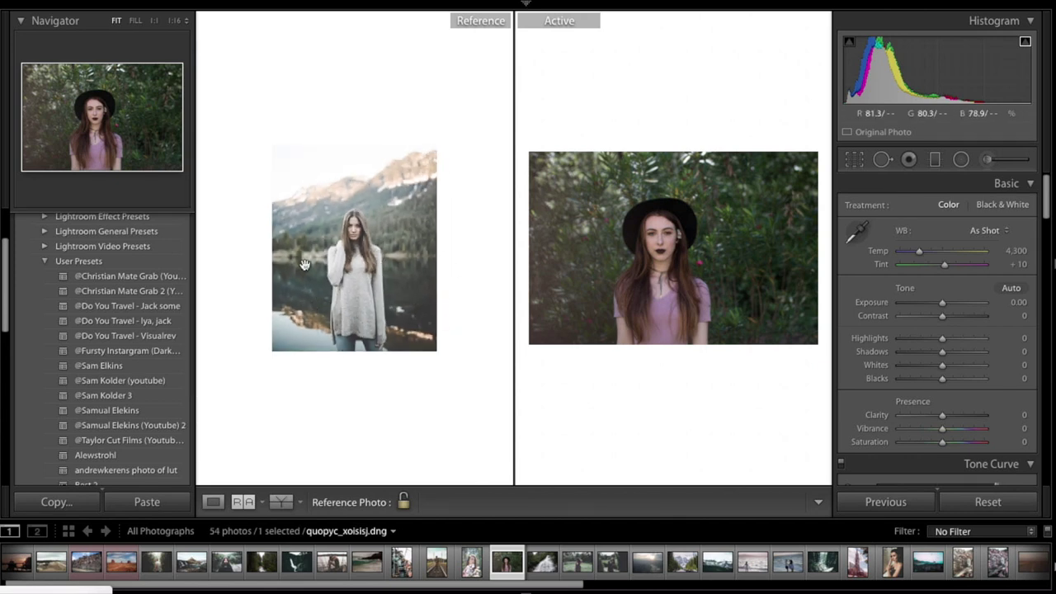
left_click(429, 261)
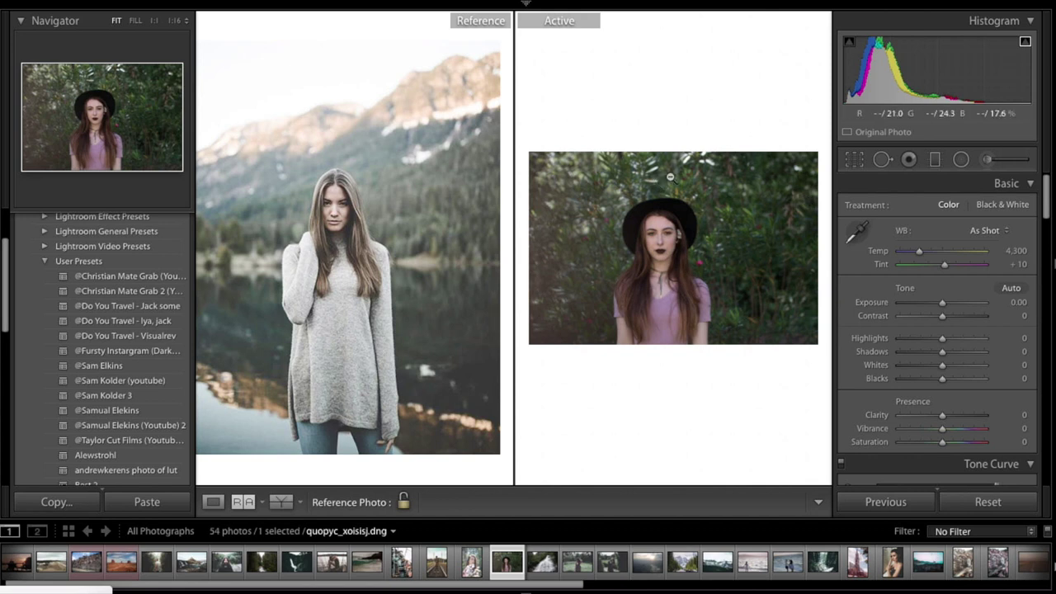
left_click(212, 502)
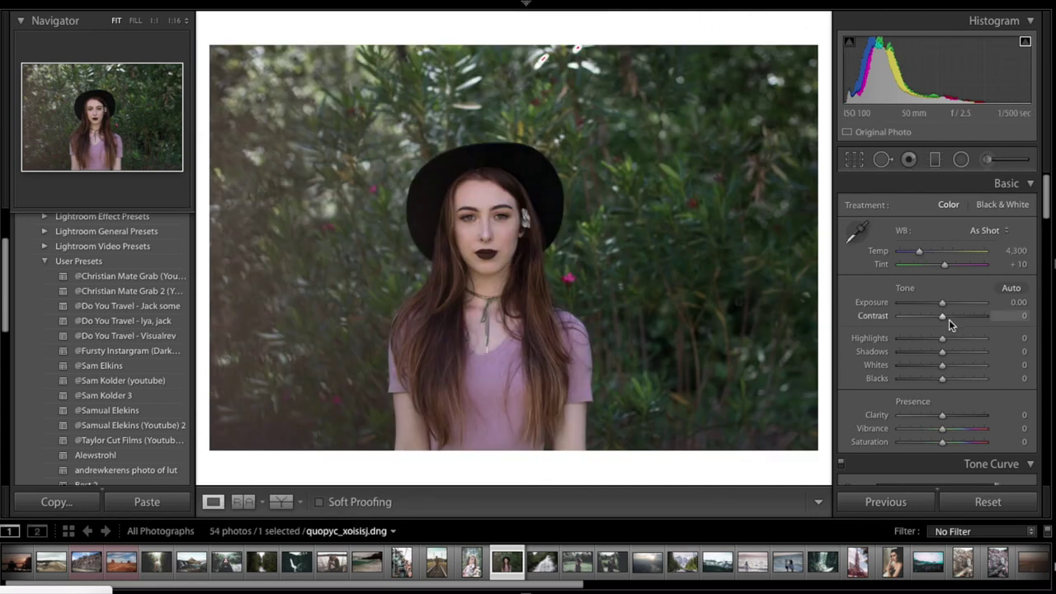
Step: Warm the portrait's white balance by setting the temperature to 5,073 and the tint to +5
left_click_drag(919, 250, 925, 252)
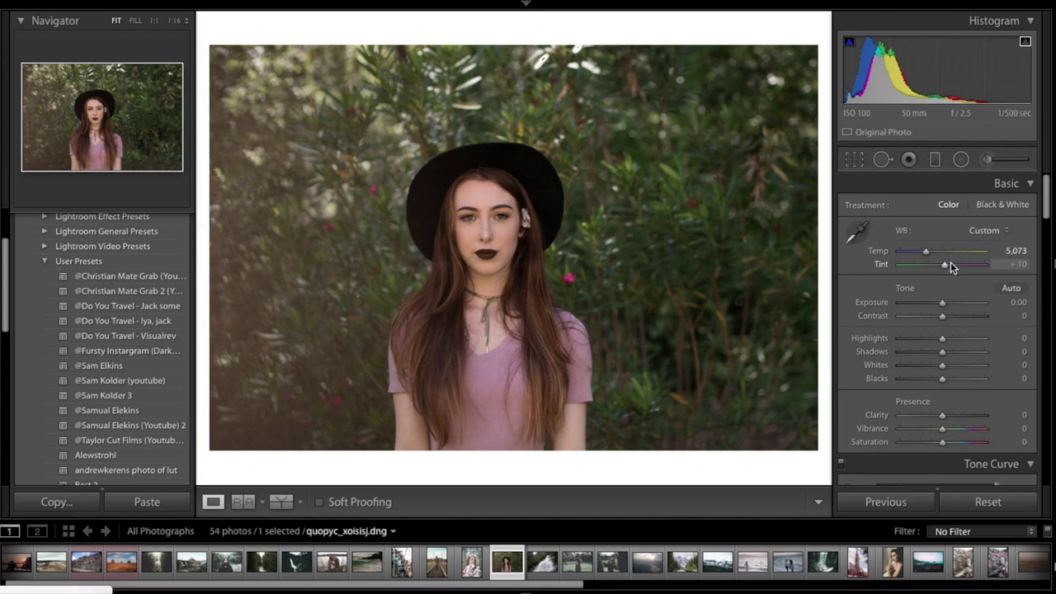
left_click_drag(943, 265, 943, 266)
Step: Adjust the portrait's tone with exposure at +0.75, contrast at +12 and highlights at -21
scroll(944, 301, "down", 2)
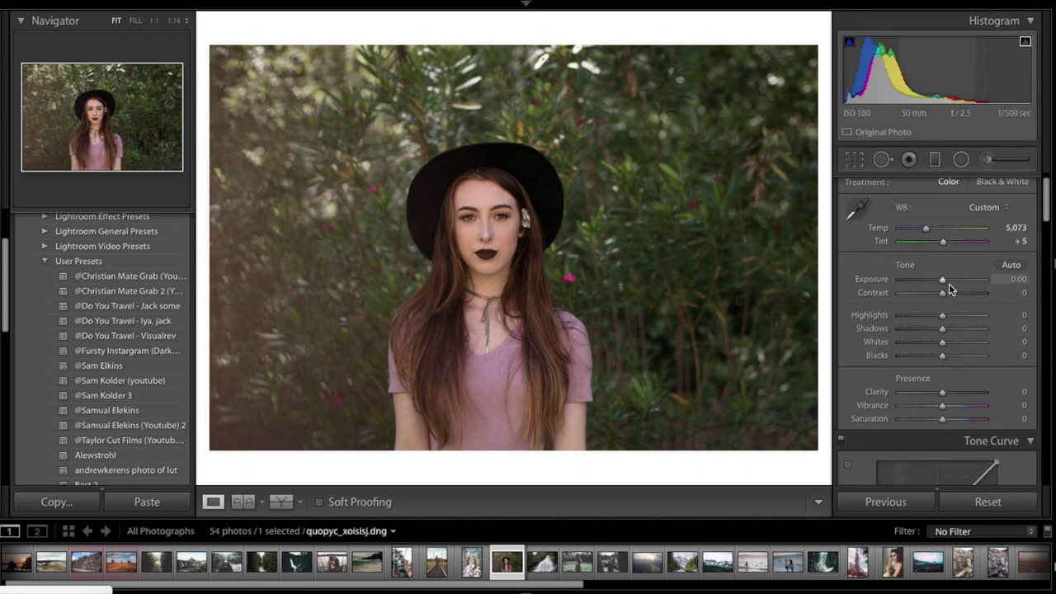
left_click_drag(941, 281, 947, 292)
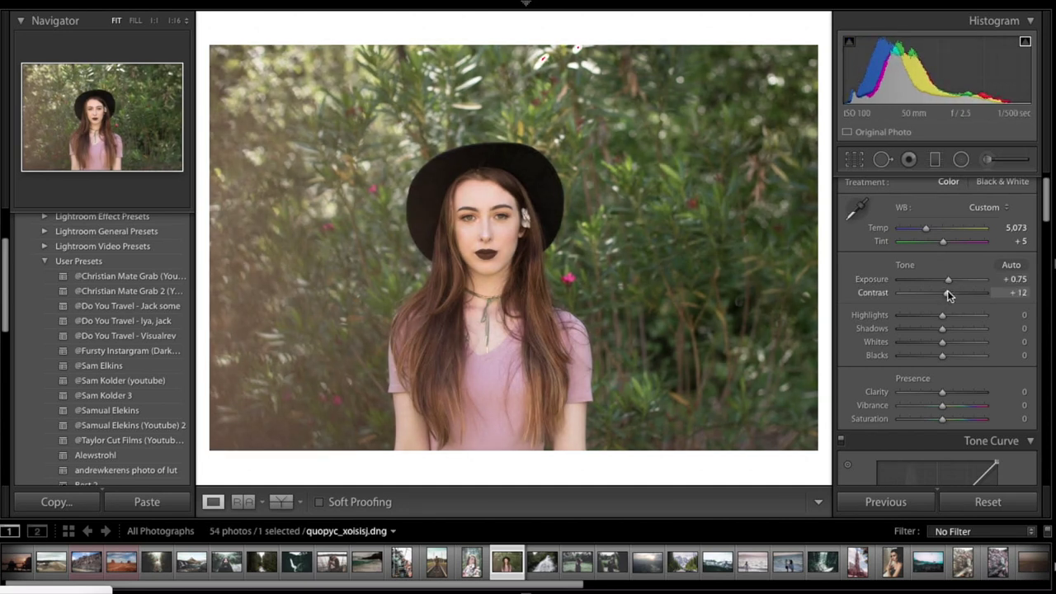
scroll(948, 295, "down", 1)
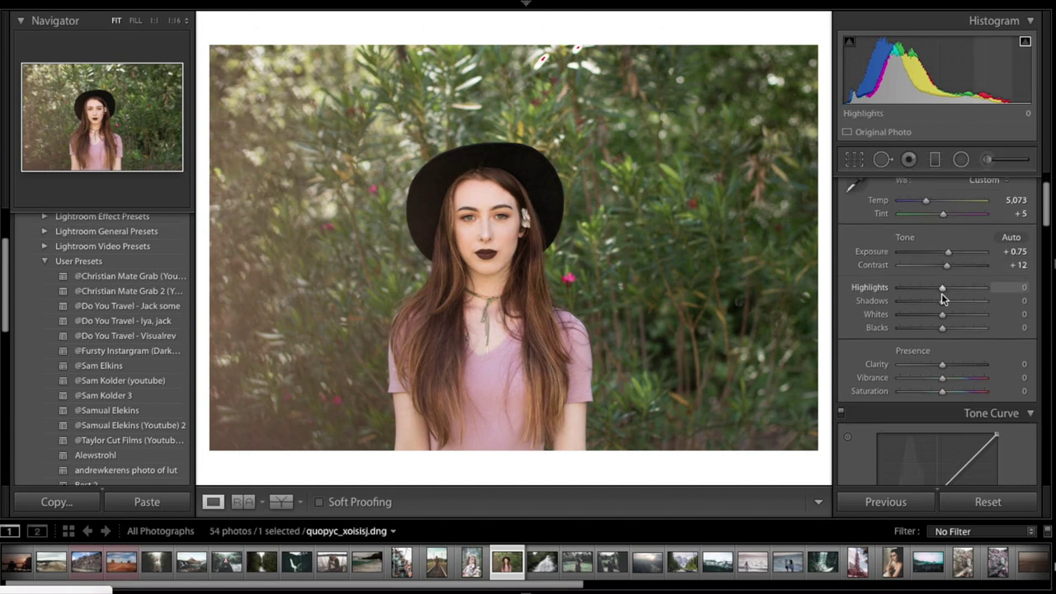
left_click_drag(942, 287, 932, 286)
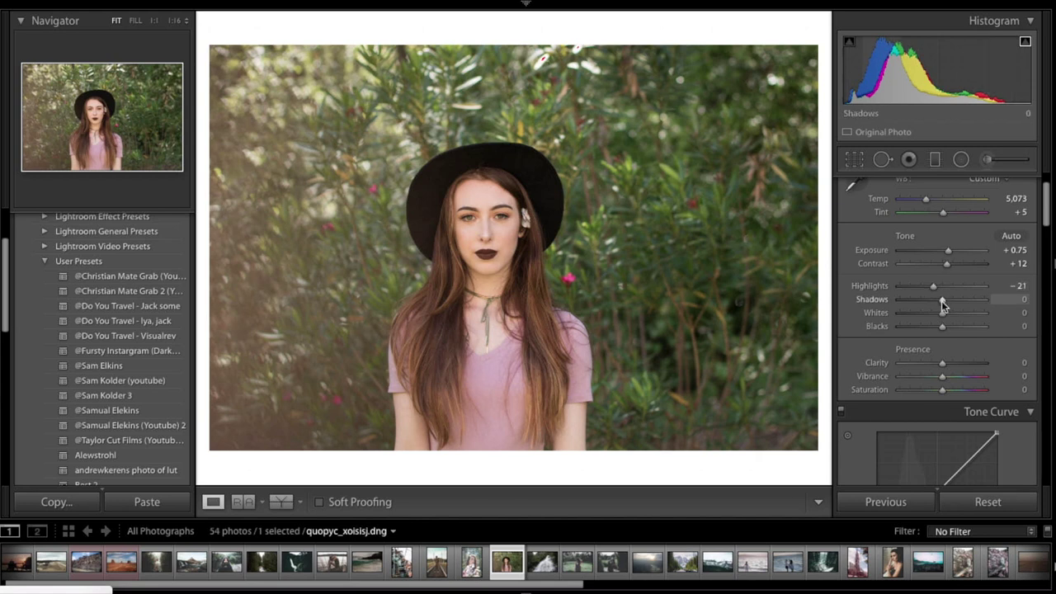
Step: Adjust the portrait's tonal range with shadows at +63, whites at +21 and blacks at -56
left_click_drag(944, 300, 969, 302)
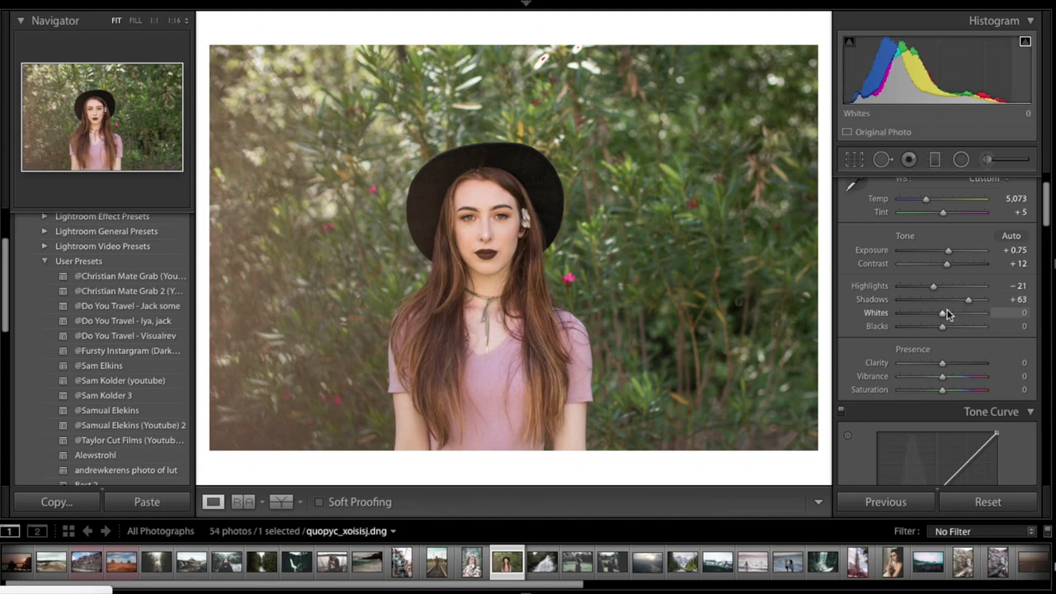
left_click_drag(942, 314, 953, 318)
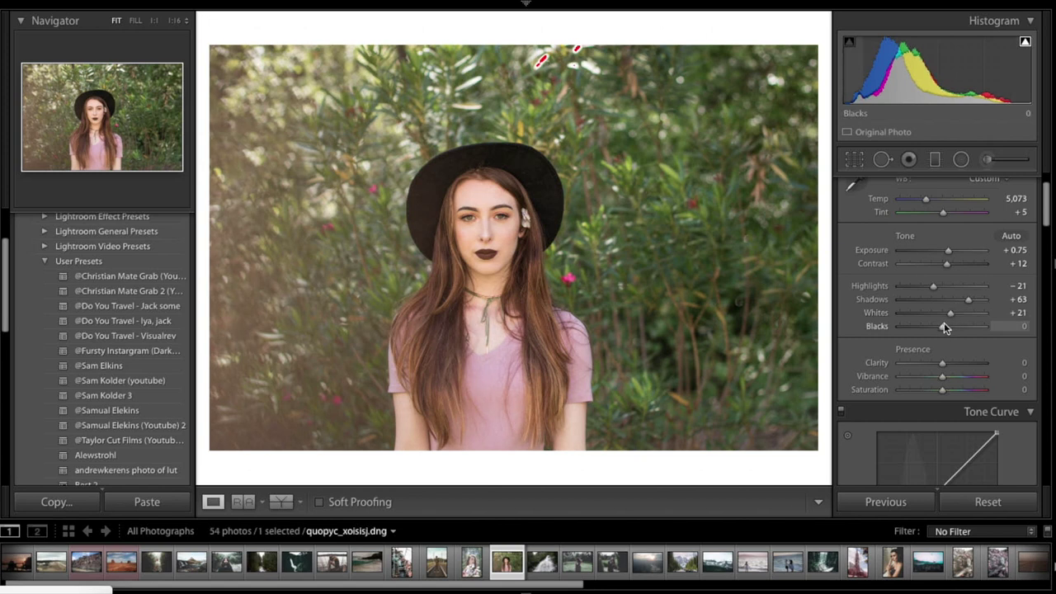
mouse_move(941, 327)
left_mouse_down()
mouse_move(926, 329)
mouse_move(961, 327)
left_mouse_up()
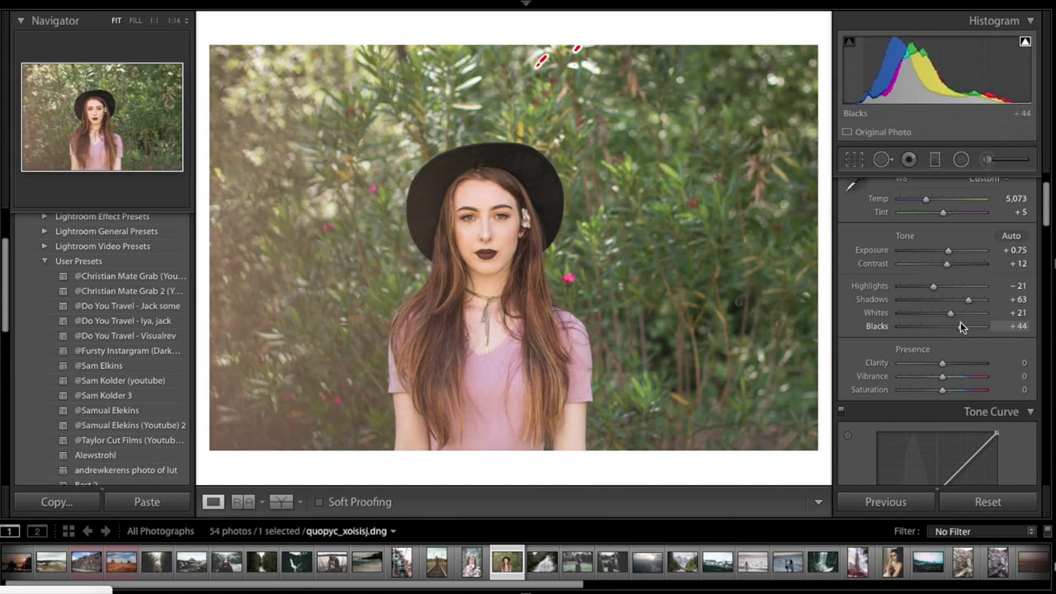
left_click_drag(960, 327, 927, 334)
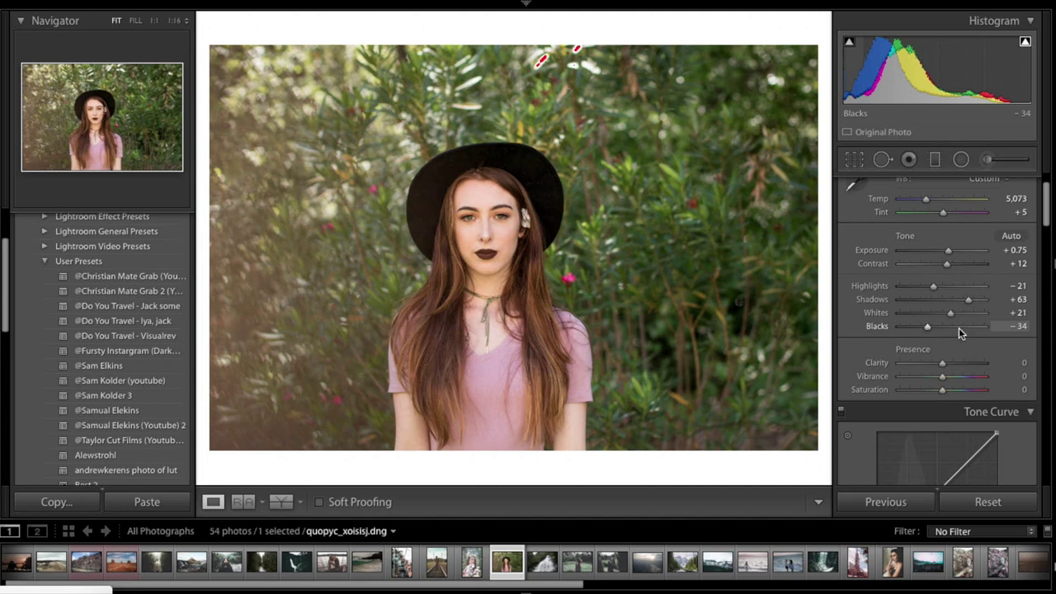
left_click_drag(927, 333, 917, 331)
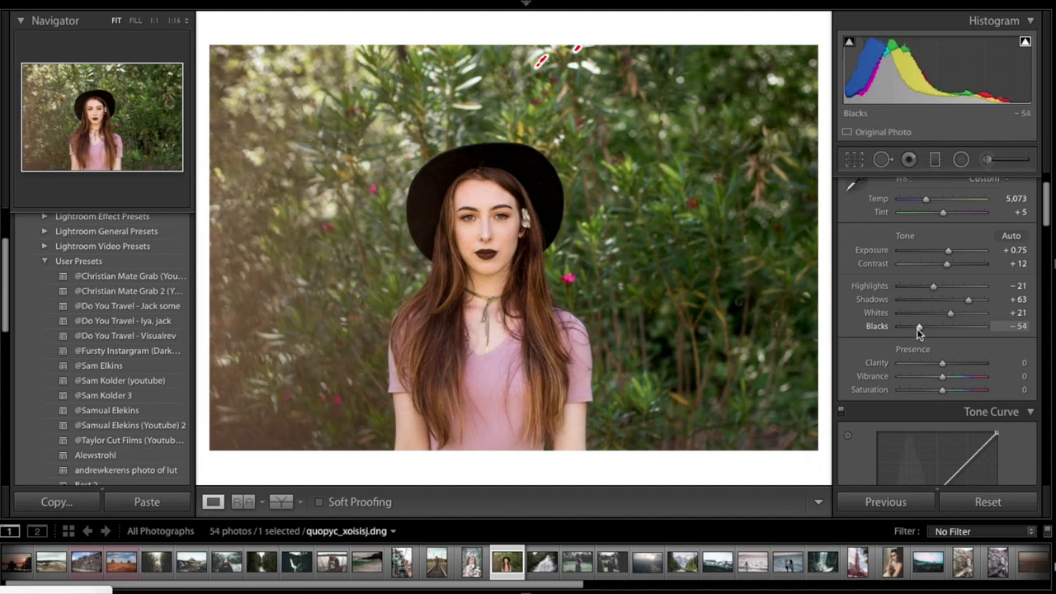
Step: Soften and mute the portrait with clarity at -30, vibrance at -15 and saturation at about -10
scroll(962, 339, "down", 2)
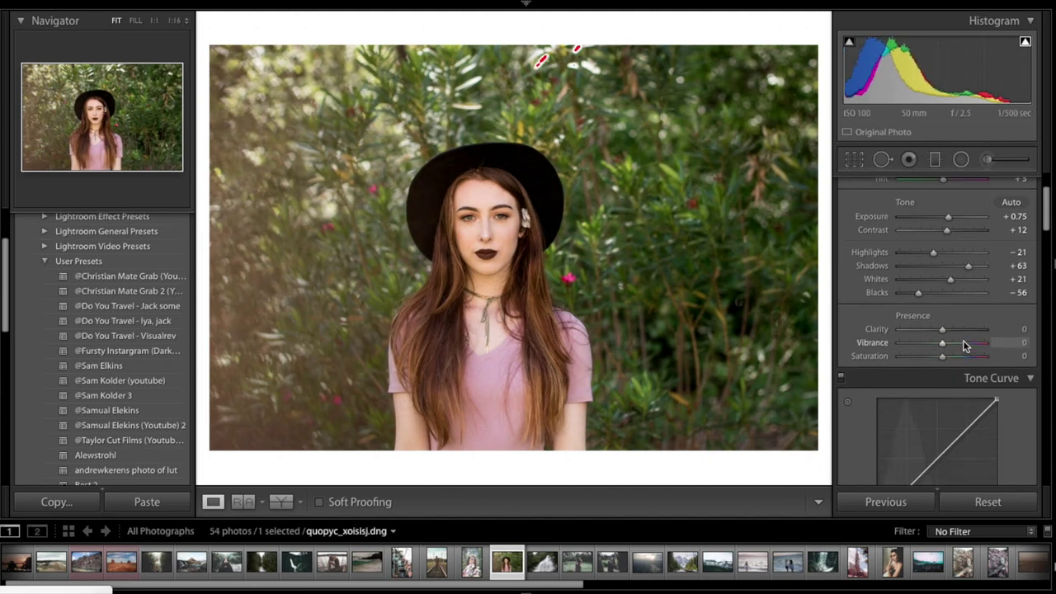
mouse_move(942, 324)
left_mouse_down()
mouse_move(930, 324)
mouse_move(933, 340)
left_mouse_up()
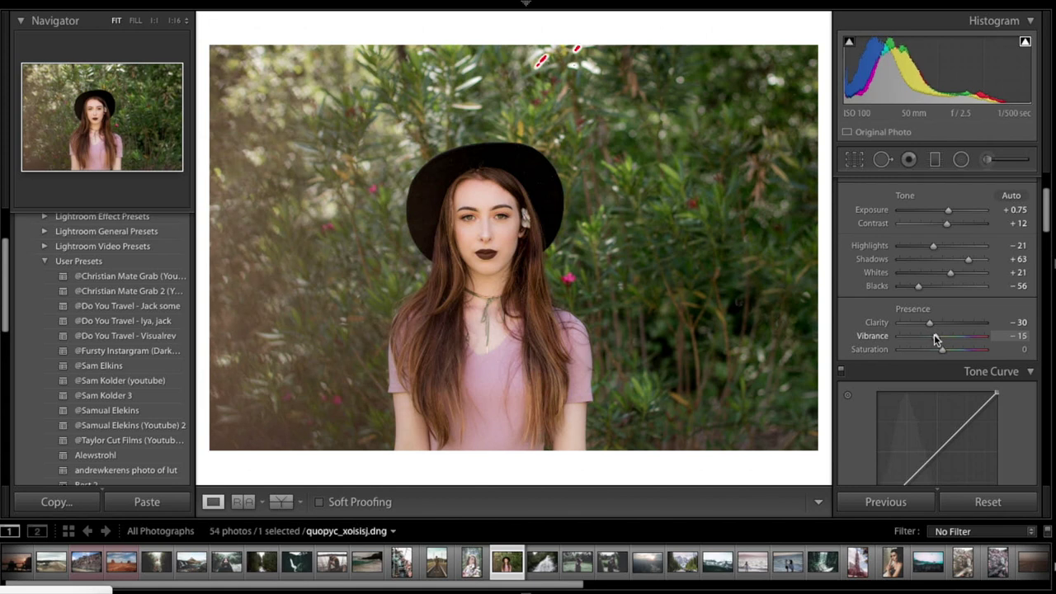
left_click_drag(940, 349, 939, 353)
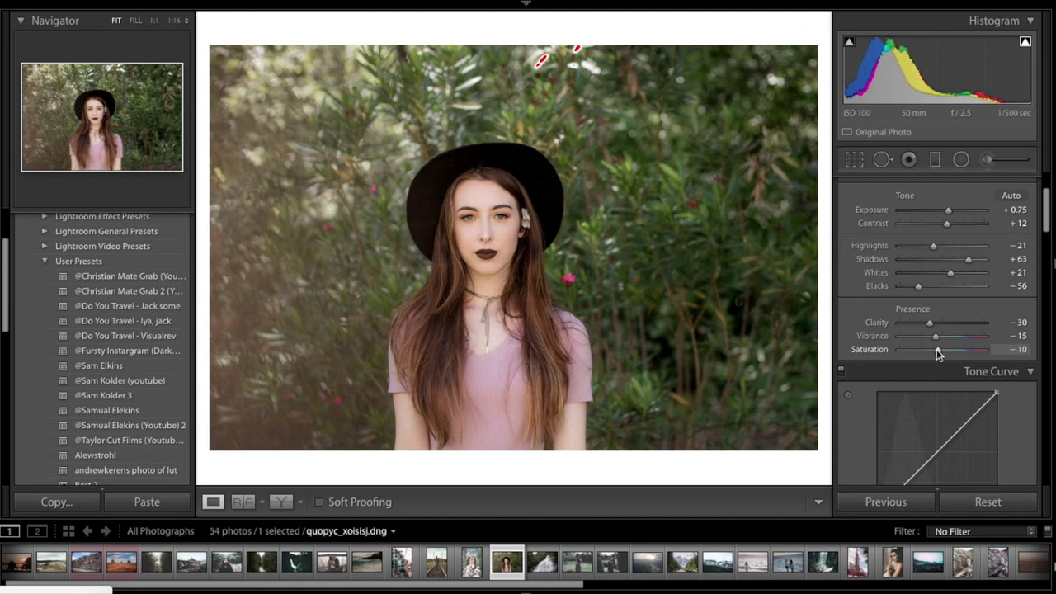
left_click_drag(936, 349, 934, 351)
Step: Shape the RGB tone curve with one highlight point and two shadow points, and raise the black point for faded blacks
scroll(987, 349, "down", 5)
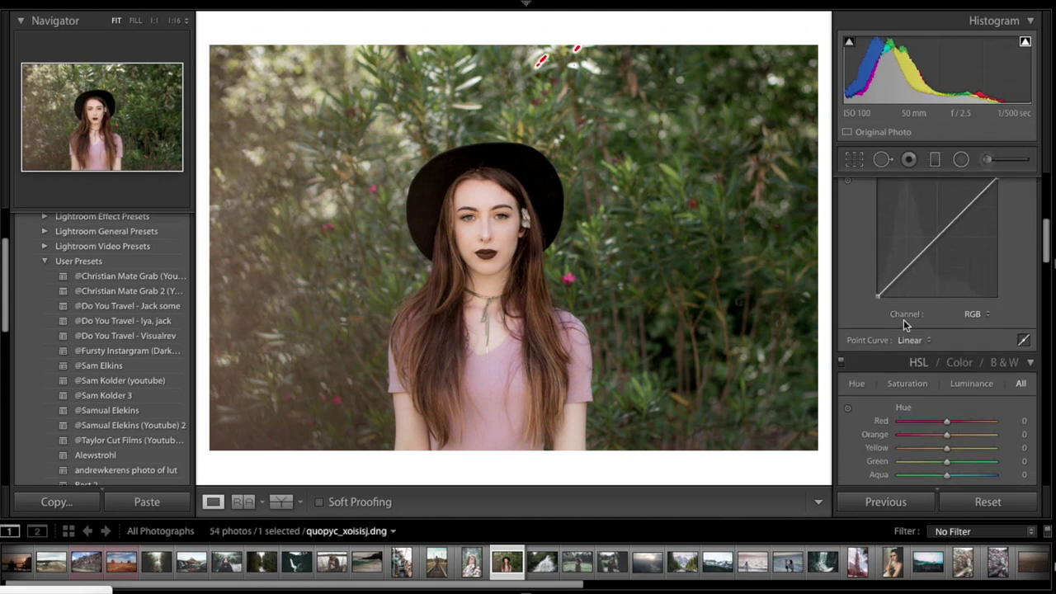
scroll(940, 289, "up", 1)
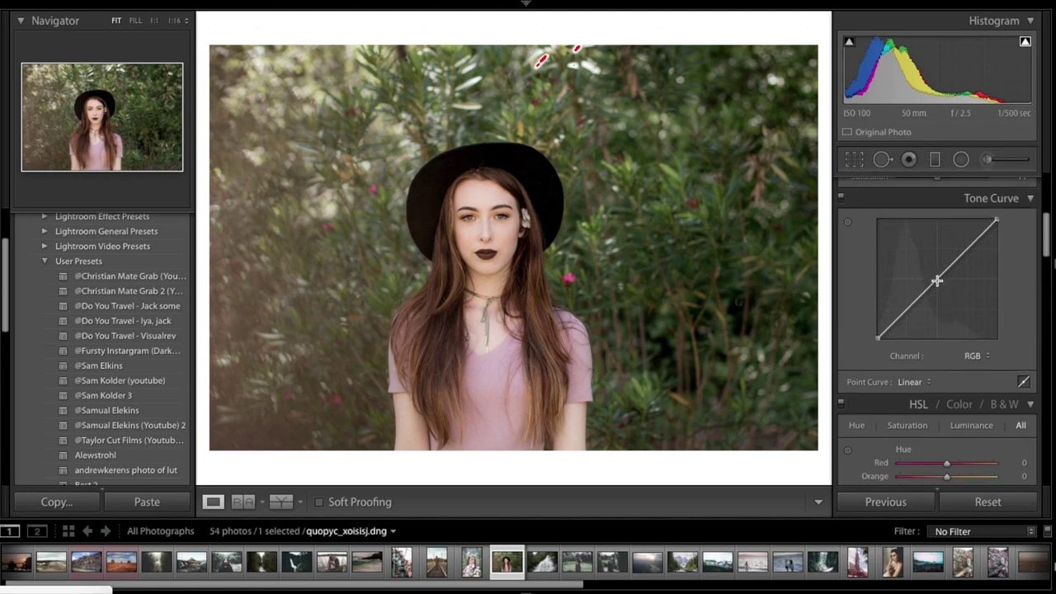
left_click(965, 250)
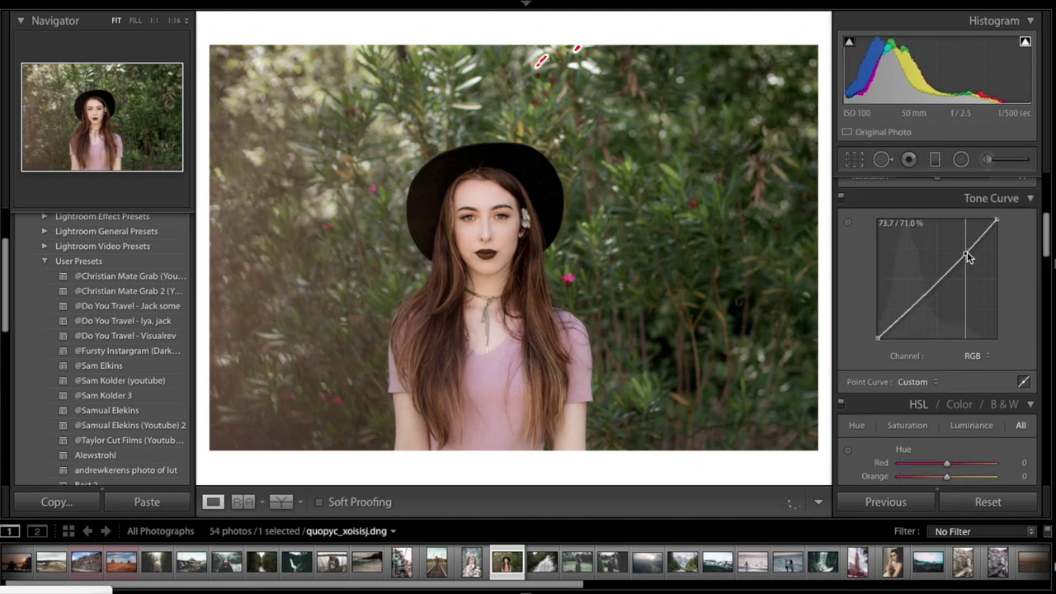
left_click_drag(905, 310, 913, 305)
left_click(902, 317)
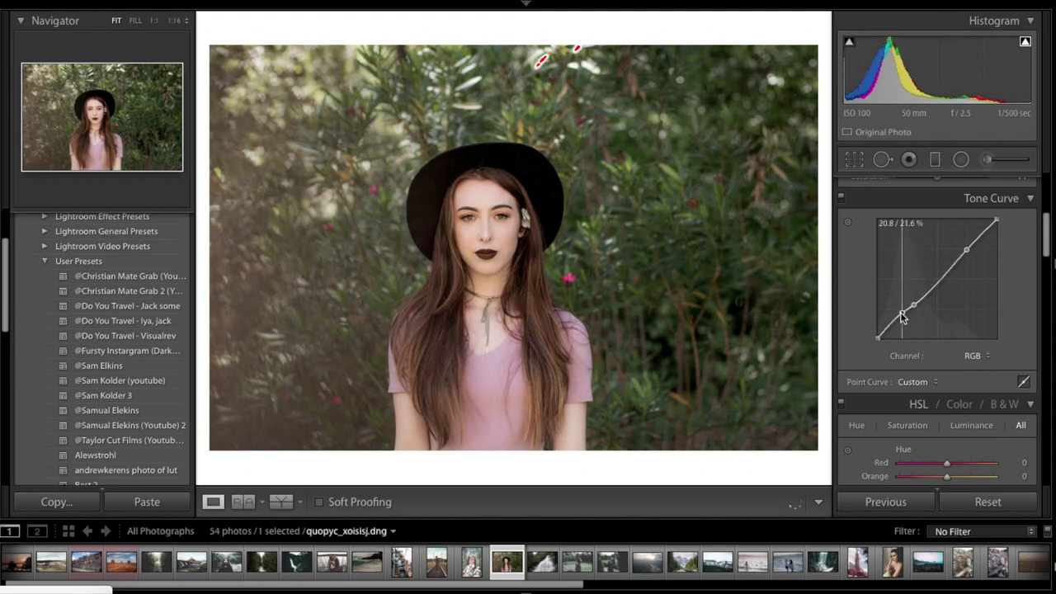
left_click_drag(877, 336, 917, 304)
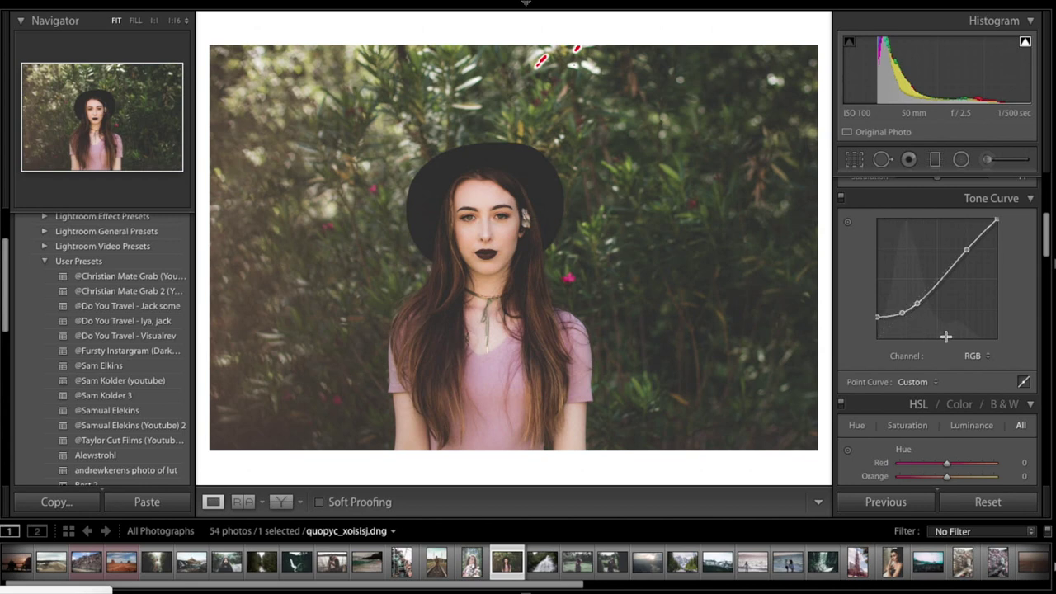
Step: Set the HSL hues to red +4, orange +7, yellow +22, green +4, aqua -15, blue +5, purple +5 and magenta +100
scroll(945, 335, "down", 5)
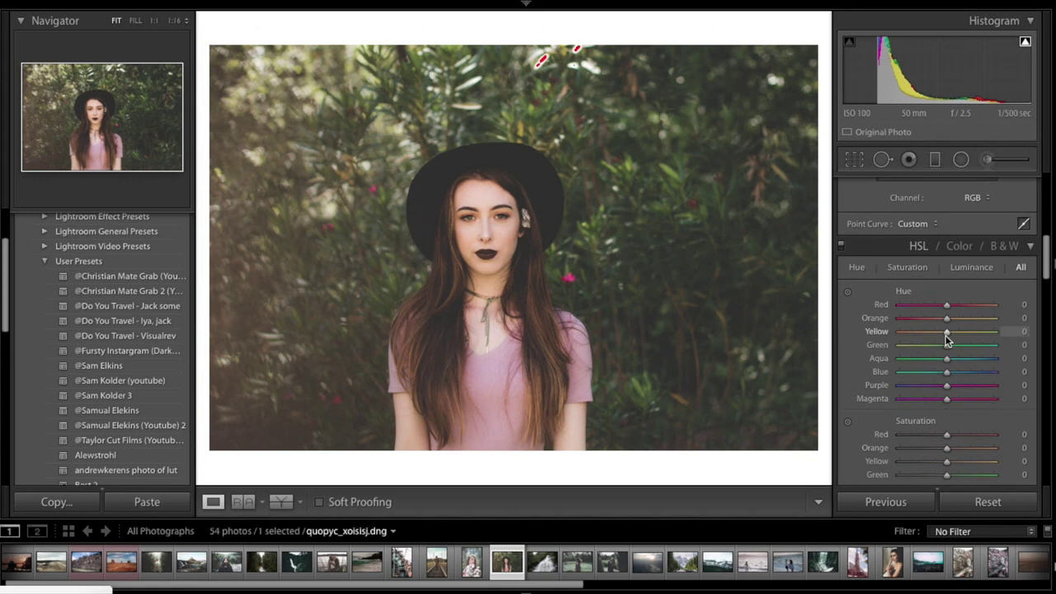
scroll(945, 335, "down", 2)
scroll(979, 217, "up", 4)
scroll(964, 378, "down", 4)
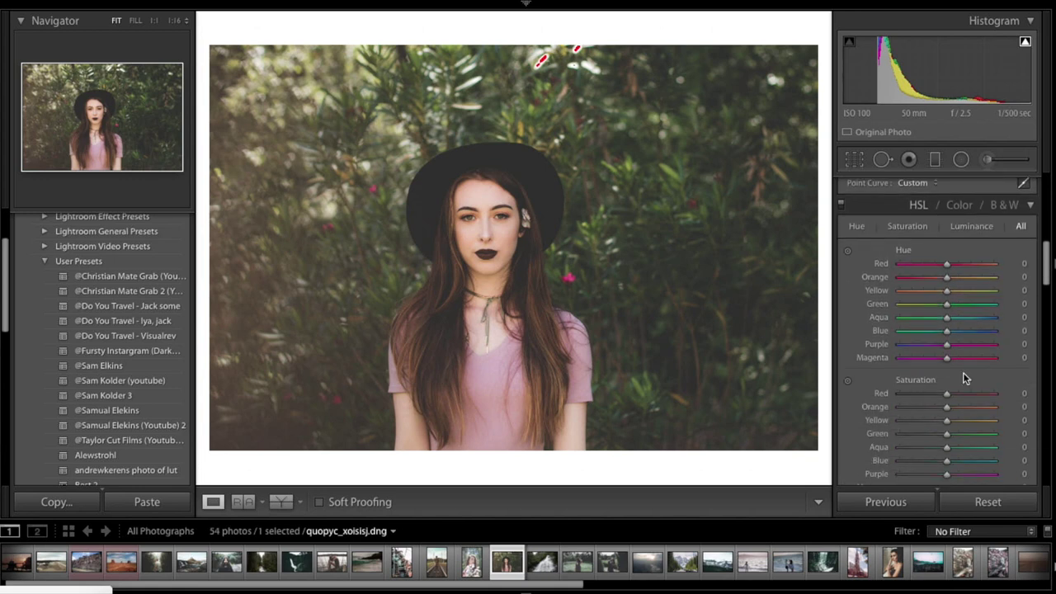
scroll(963, 378, "down", 1)
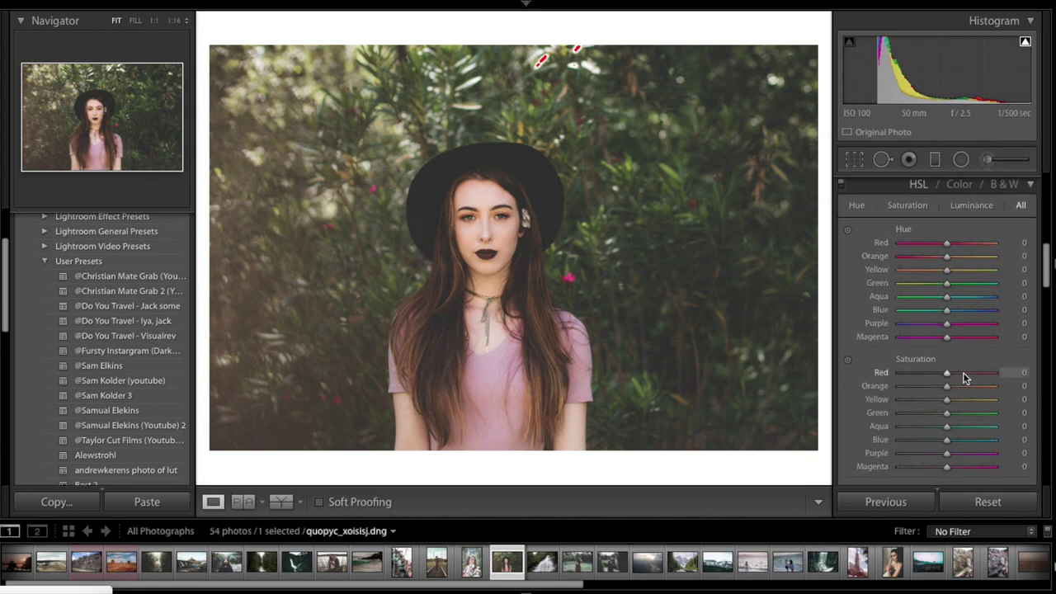
left_click_drag(946, 244, 949, 246)
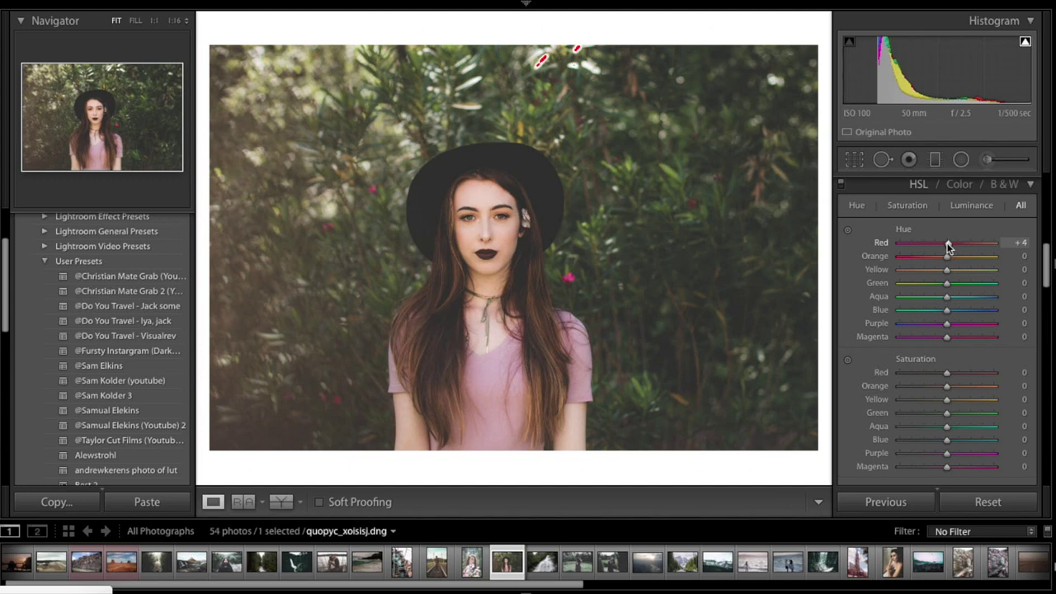
left_click_drag(947, 255, 950, 256)
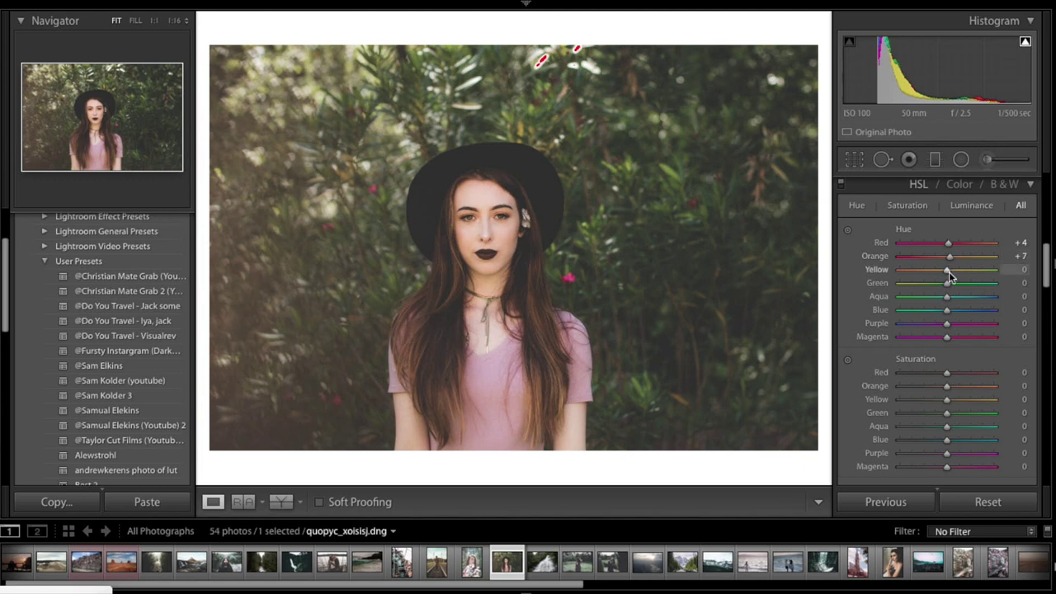
mouse_move(946, 277)
left_mouse_down()
mouse_move(956, 273)
mouse_move(950, 285)
left_mouse_up()
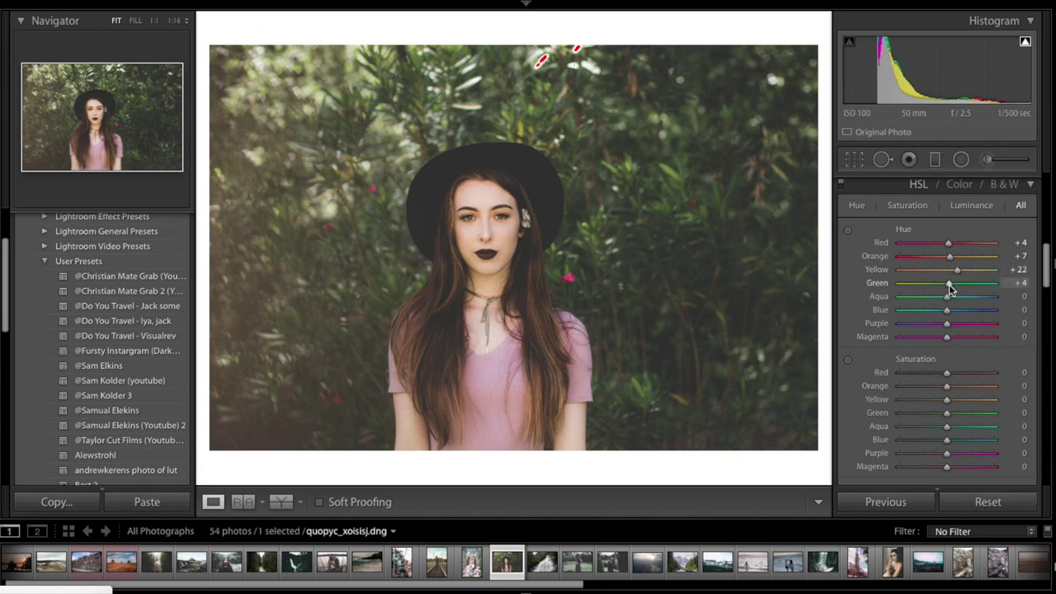
left_click_drag(947, 299, 940, 300)
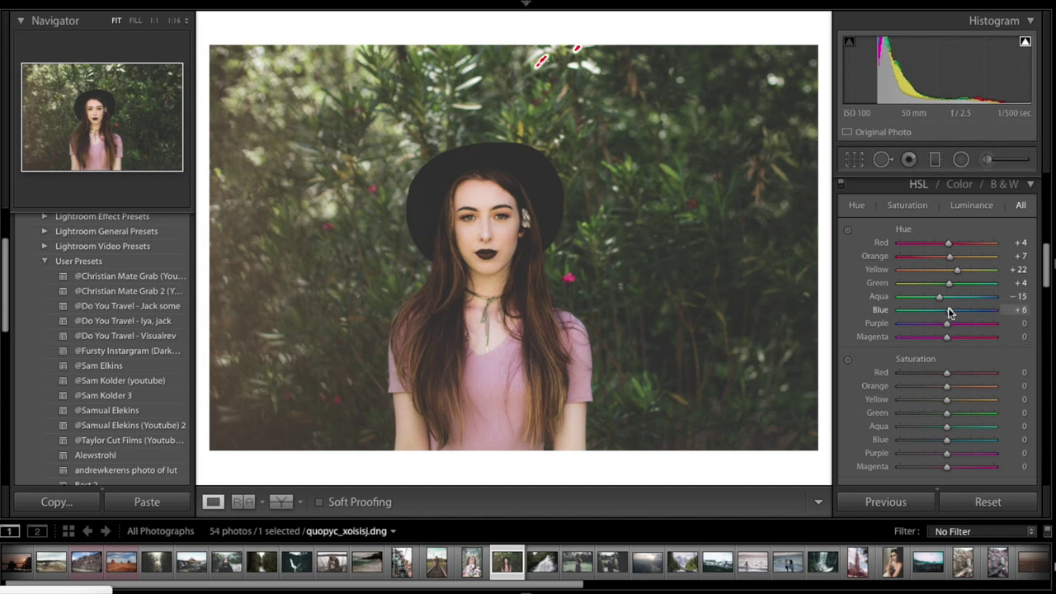
left_click(950, 323)
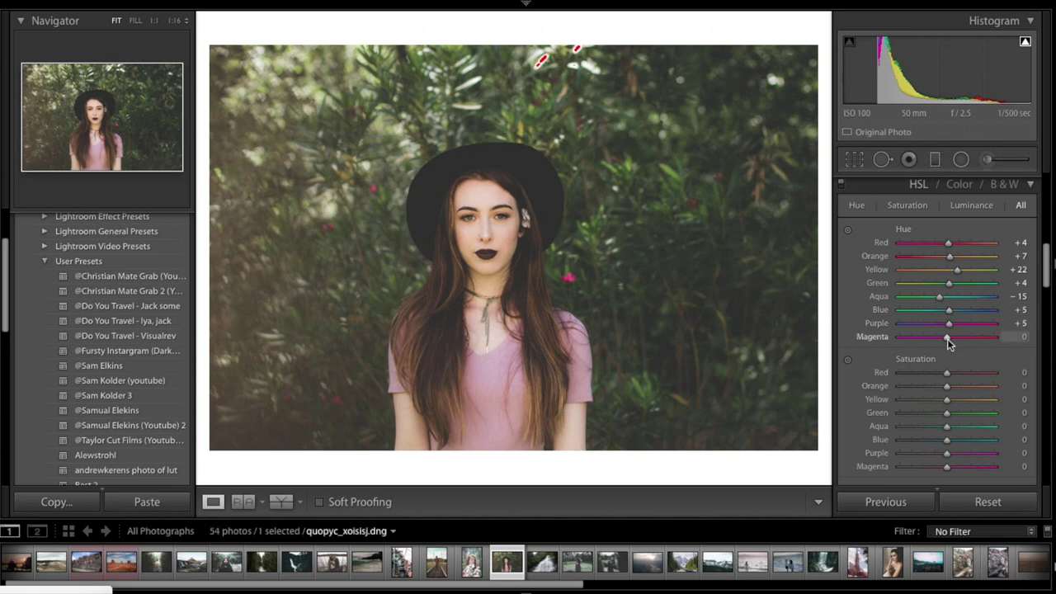
left_click_drag(948, 340, 996, 322)
left_click_drag(995, 335, 1006, 338)
Step: Set the HSL saturation to red -16, orange -9, yellow -50, green -92, aqua -58, blue -26, purple -10 and magenta -48
scroll(959, 333, "down", 3)
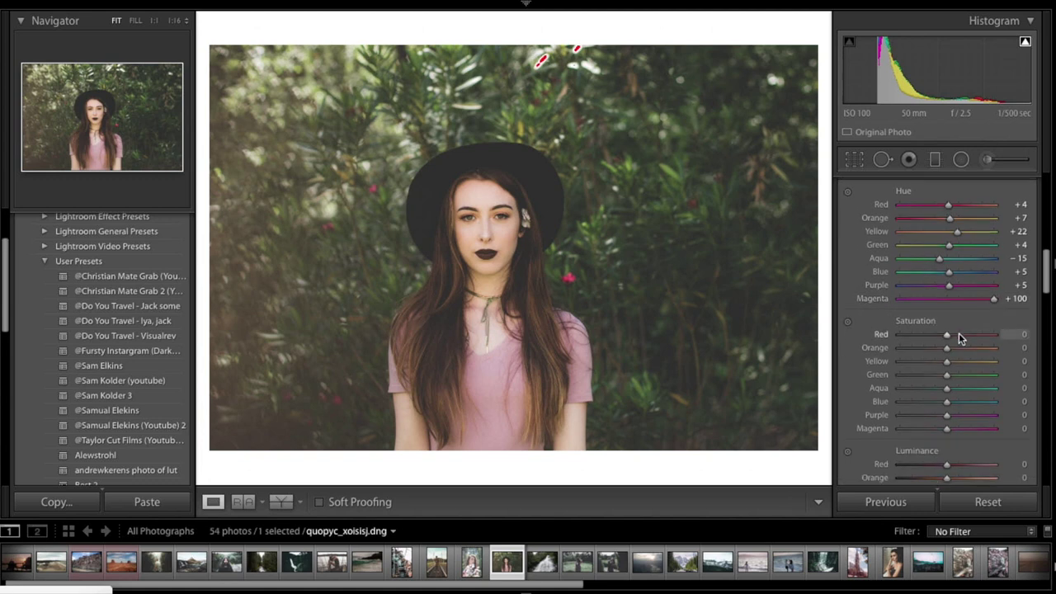
left_click_drag(943, 290, 924, 321)
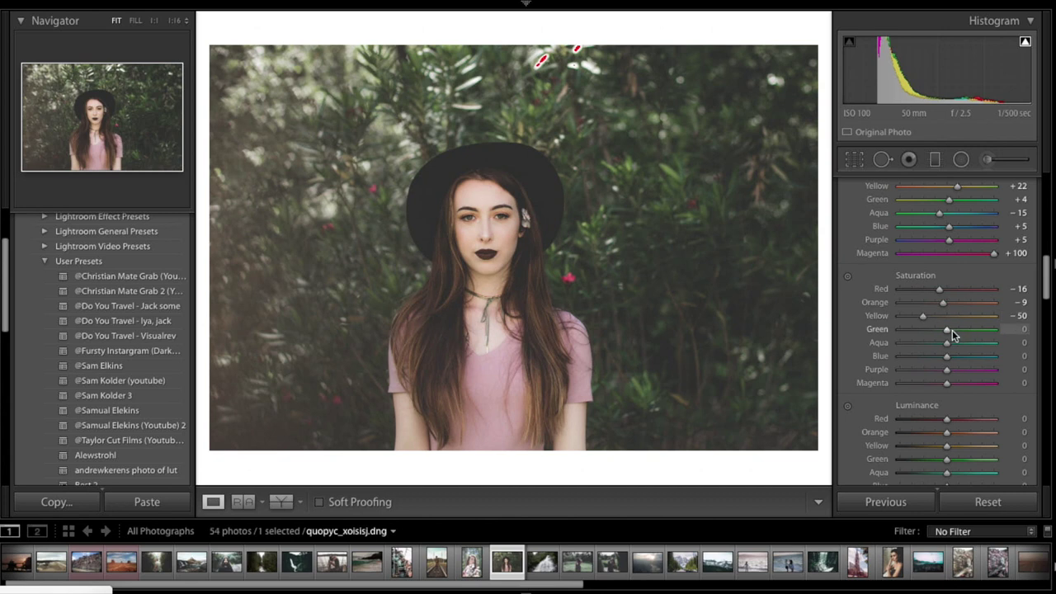
left_click_drag(946, 332, 905, 330)
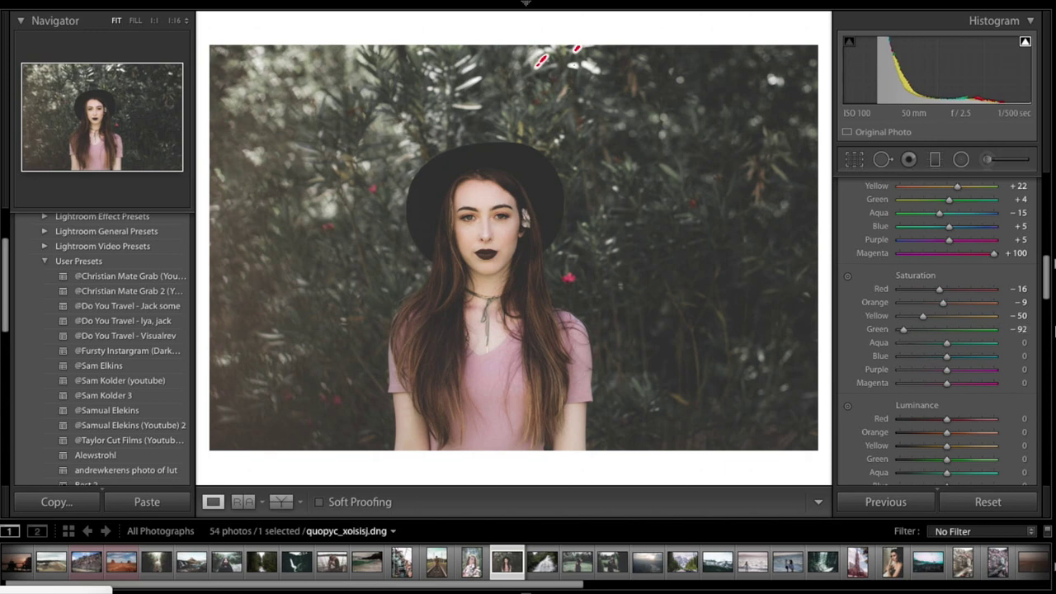
mouse_move(946, 344)
left_mouse_down()
mouse_move(919, 342)
mouse_move(936, 356)
left_mouse_up()
left_click_drag(947, 370, 924, 383)
Step: Set the HSL luminance to red +71, orange +26, yellow +36, green +39, aqua +4, blue +64, purple -24 and magenta +92
scroll(942, 401, "down", 3)
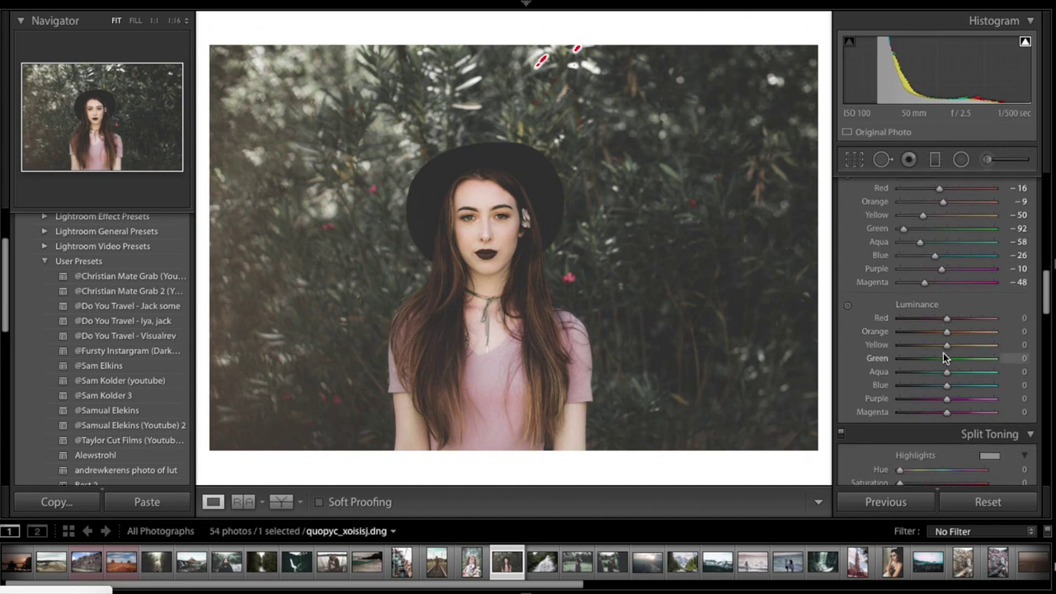
scroll(943, 352, "down", 2)
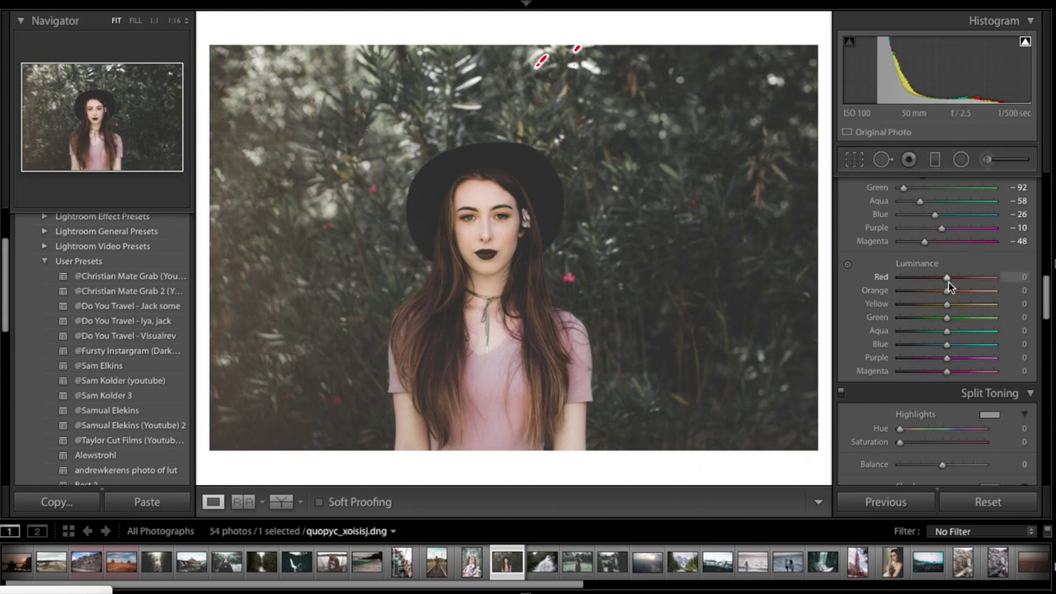
left_click_drag(956, 276, 964, 303)
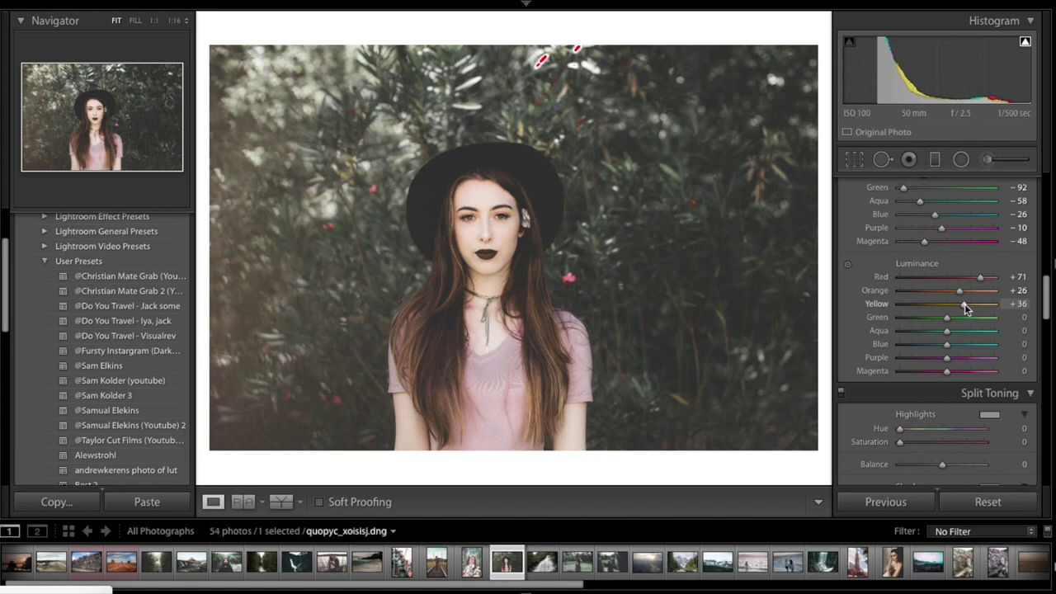
left_click_drag(946, 317, 965, 318)
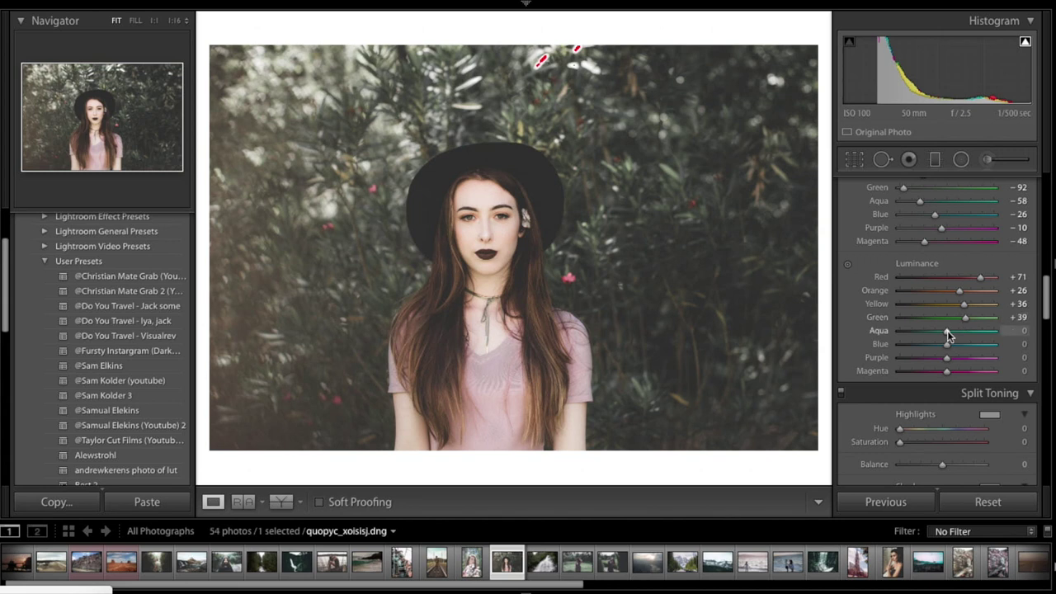
left_click_drag(947, 334, 976, 348)
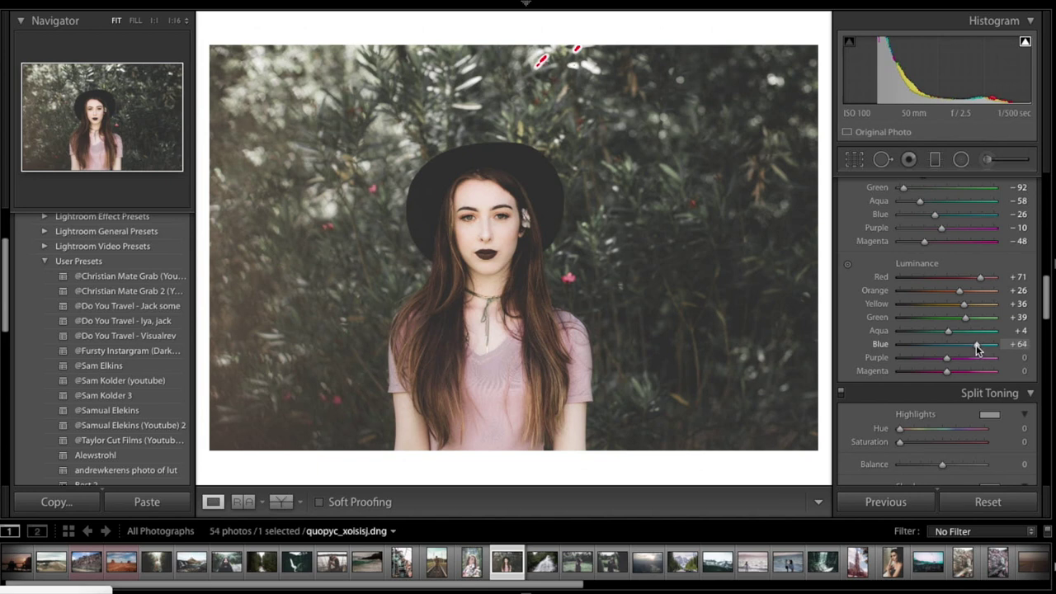
scroll(948, 365, "down", 2)
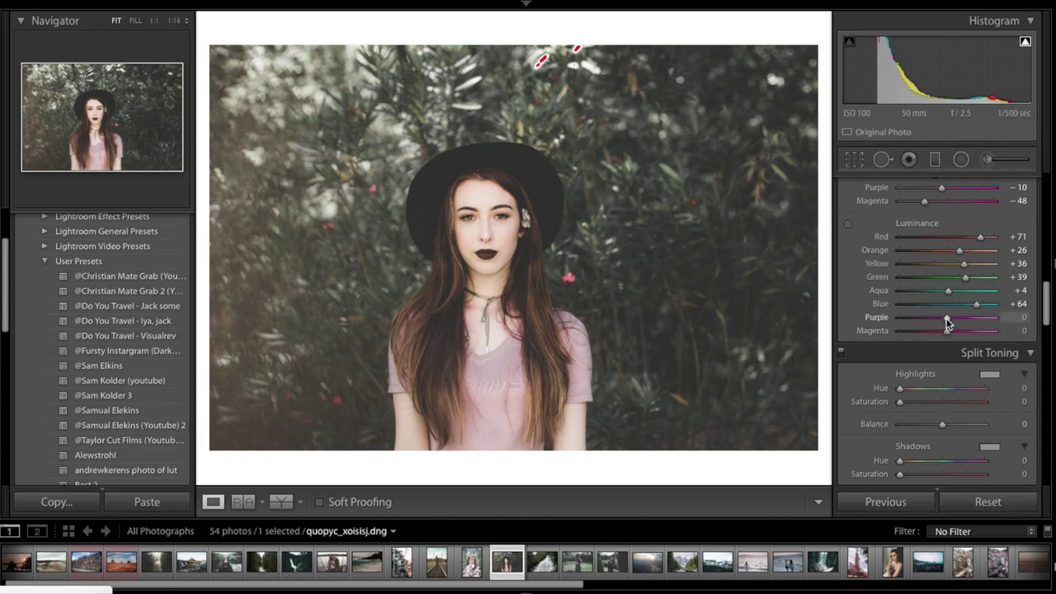
left_click_drag(944, 318, 990, 331)
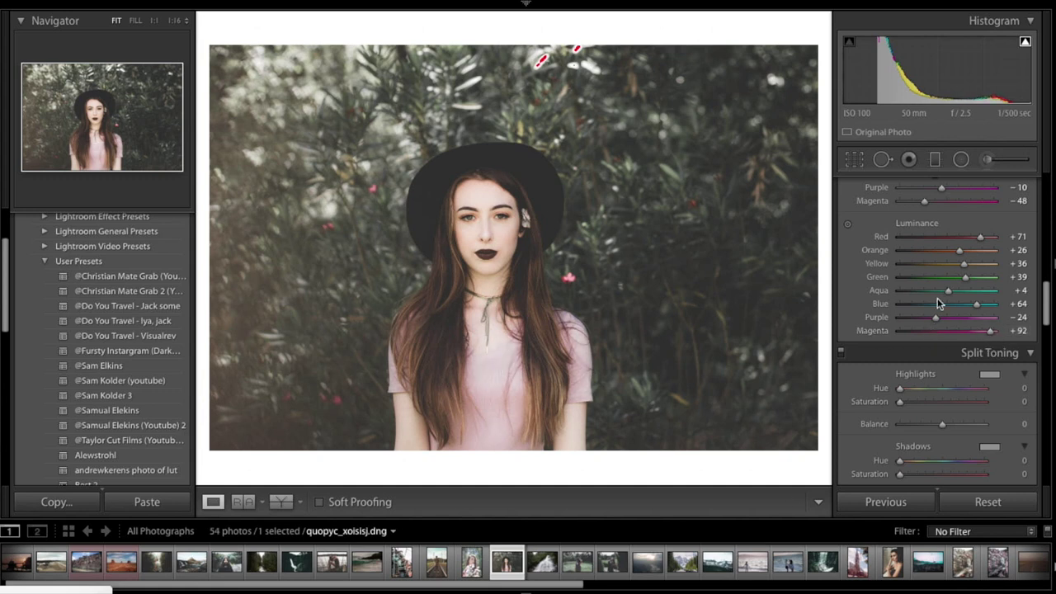
Step: Set the split toning highlights to hue 220 and saturation 5
scroll(937, 297, "down", 3)
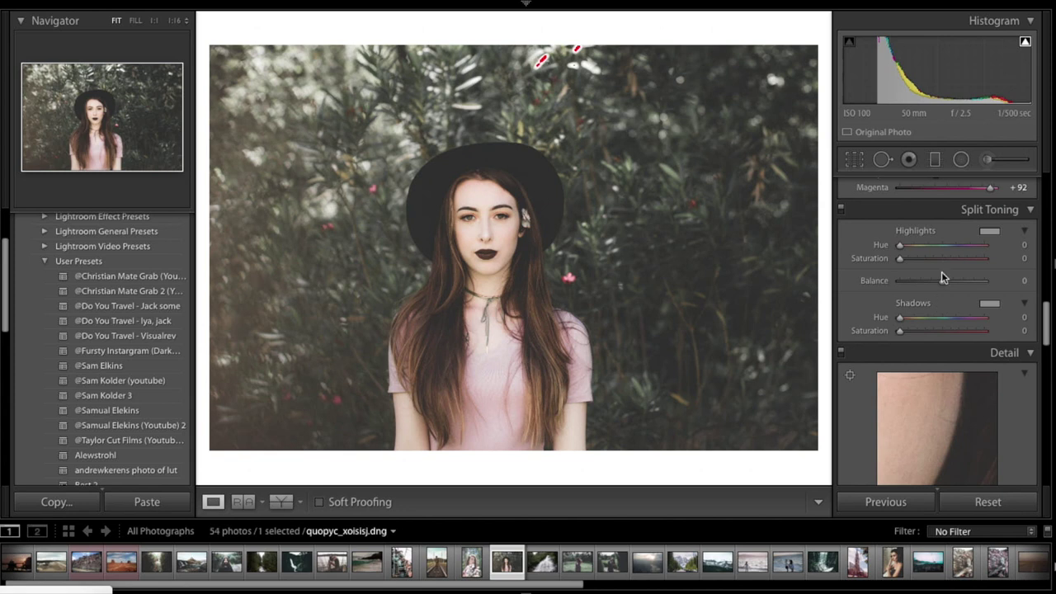
scroll(941, 271, "down", 1)
left_click(992, 214)
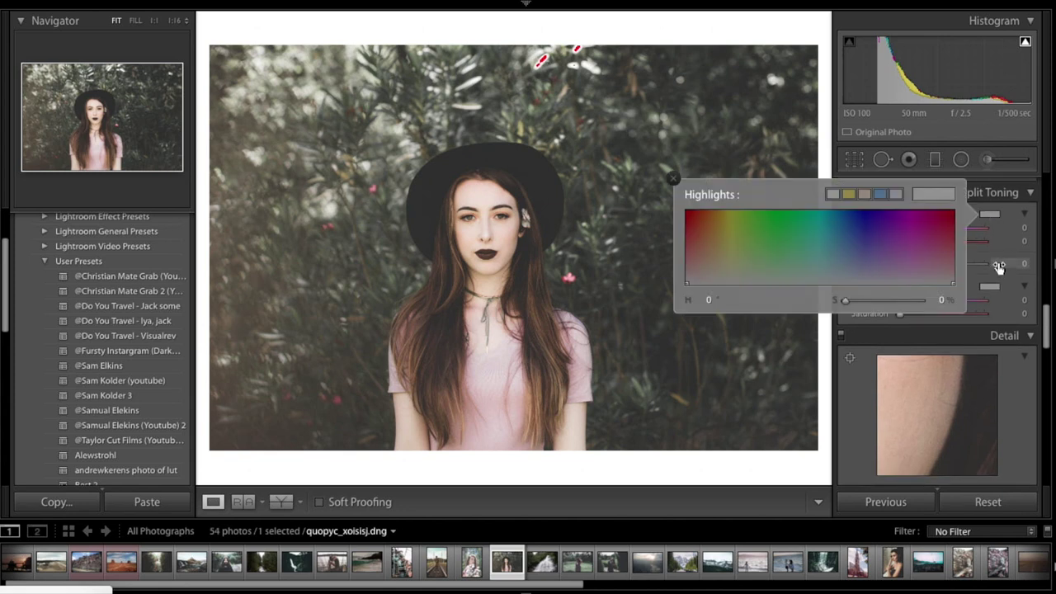
left_click(998, 263)
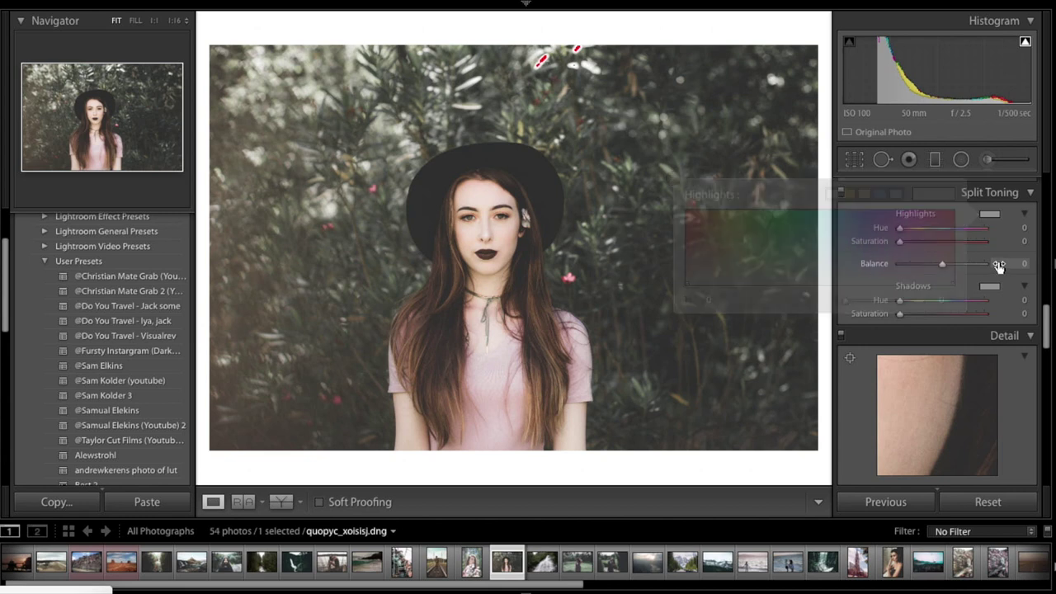
left_click(1021, 229)
type("220")
key("Tab")
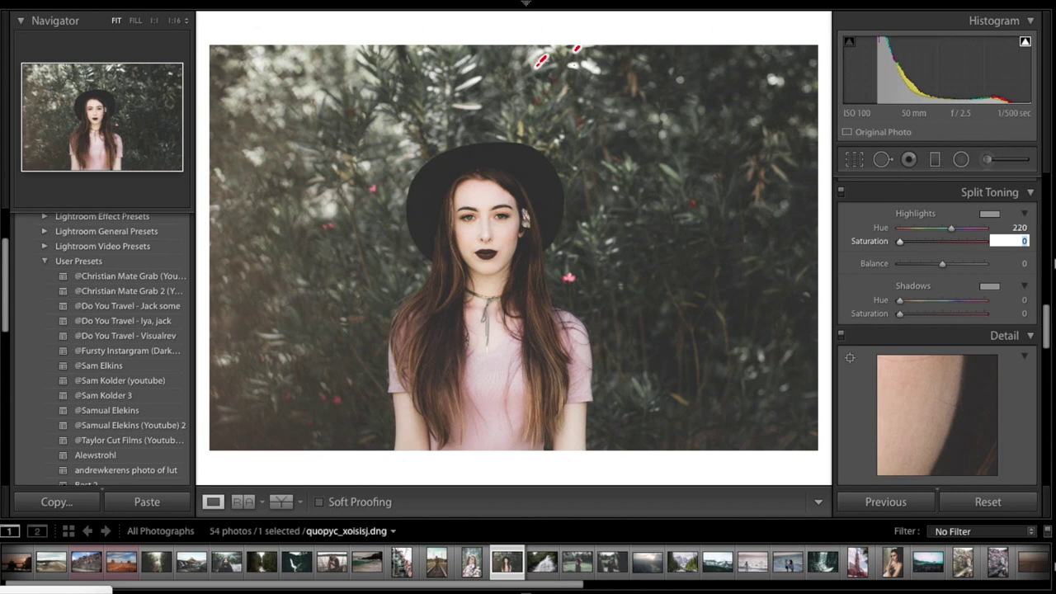
type("5")
key("Tab")
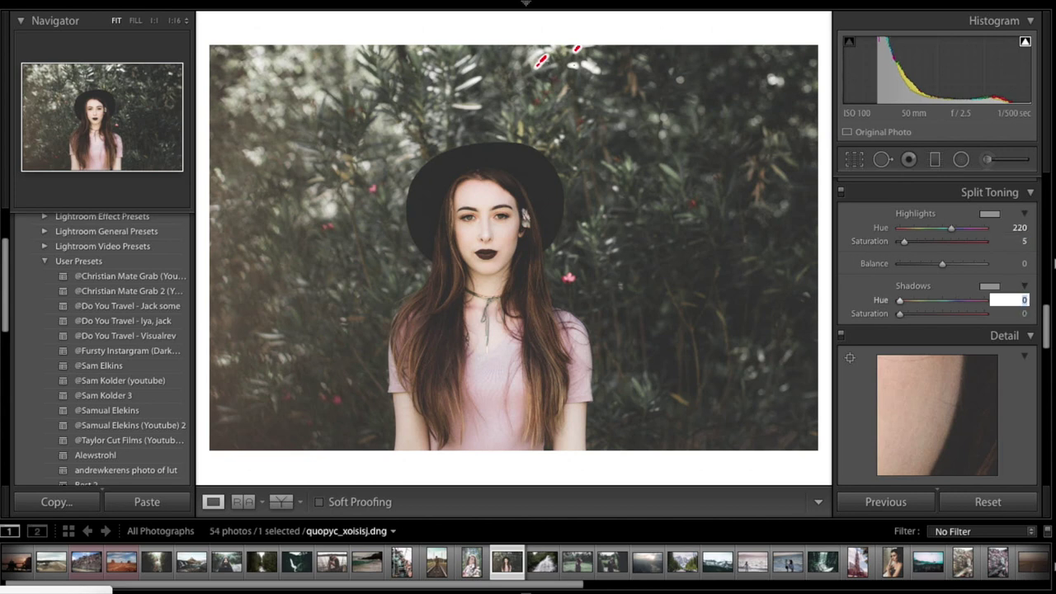
Step: Set the split toning shadows to hue 220 and saturation about 3
type("220")
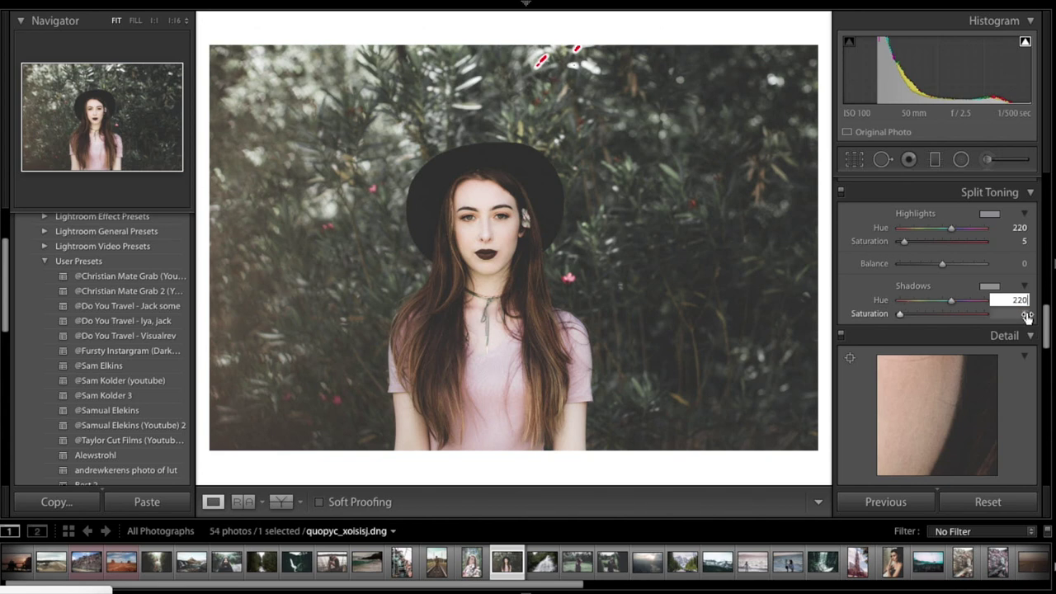
left_click(1027, 316)
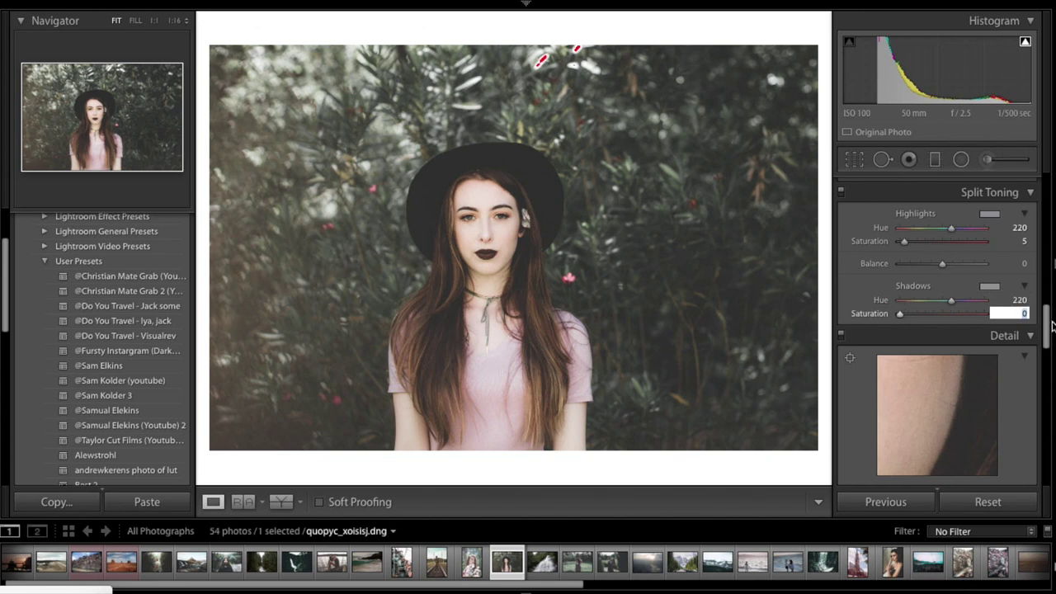
type("2")
left_click(902, 318)
left_click_drag(902, 318, 899, 320)
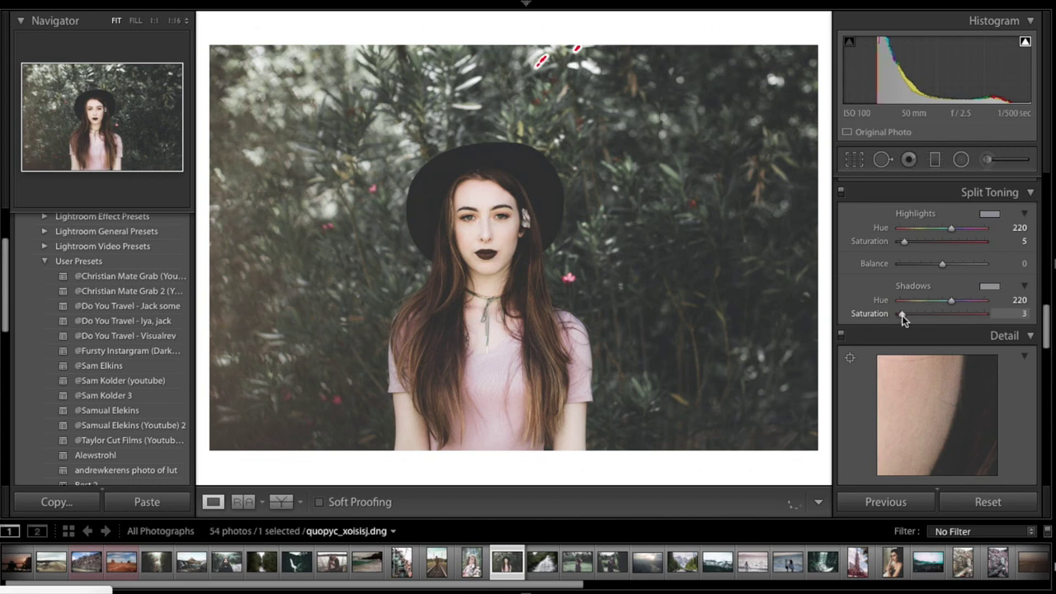
left_click_drag(899, 320, 902, 317)
Step: Reduce the sharpening amount to 0 and the color noise reduction to 0
scroll(954, 313, "down", 6)
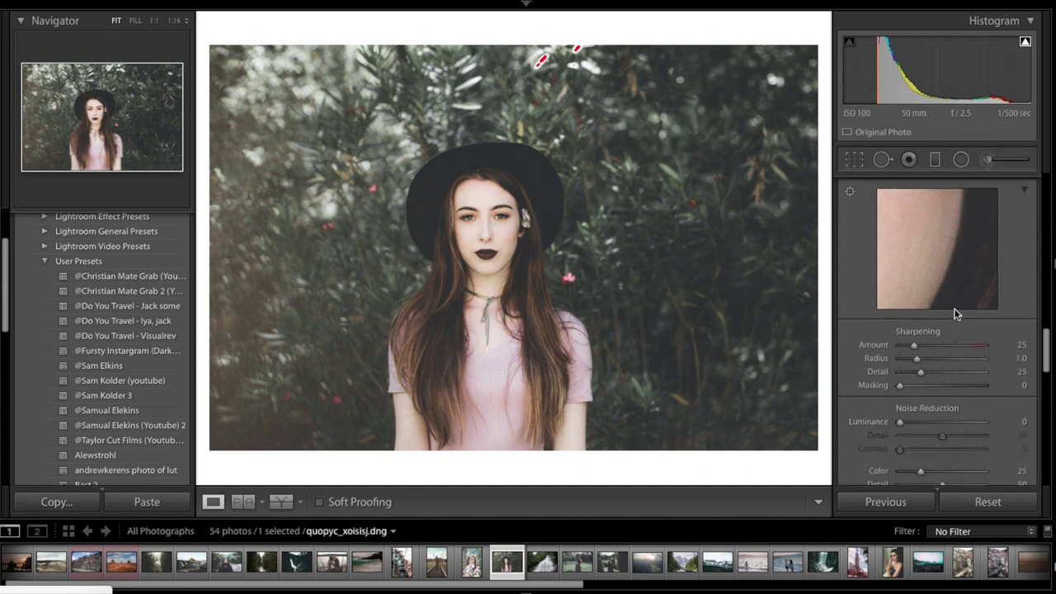
scroll(954, 314, "up", 3)
scroll(954, 313, "down", 4)
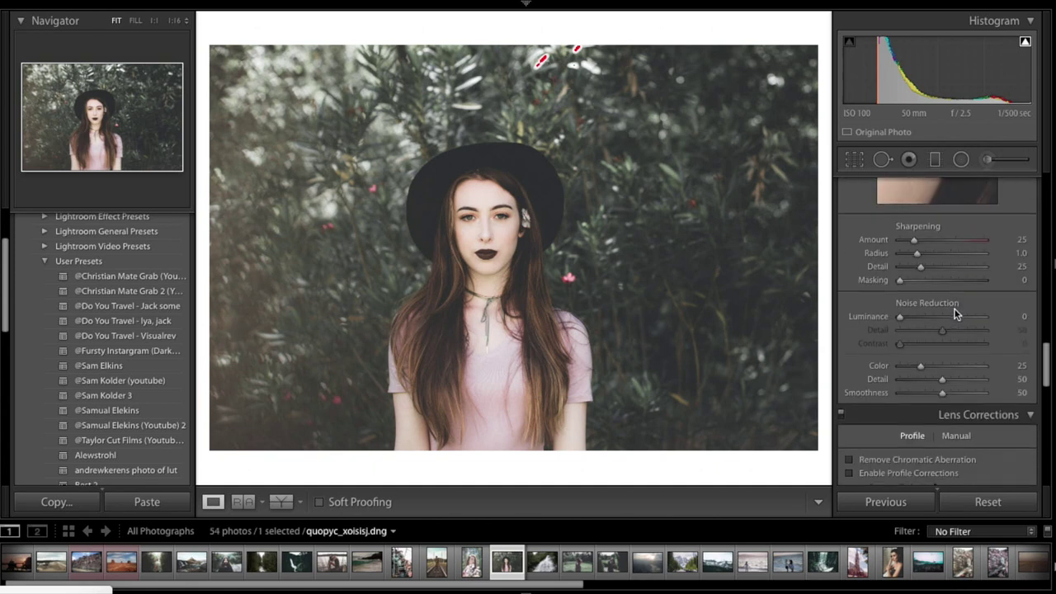
left_click_drag(911, 211, 896, 211)
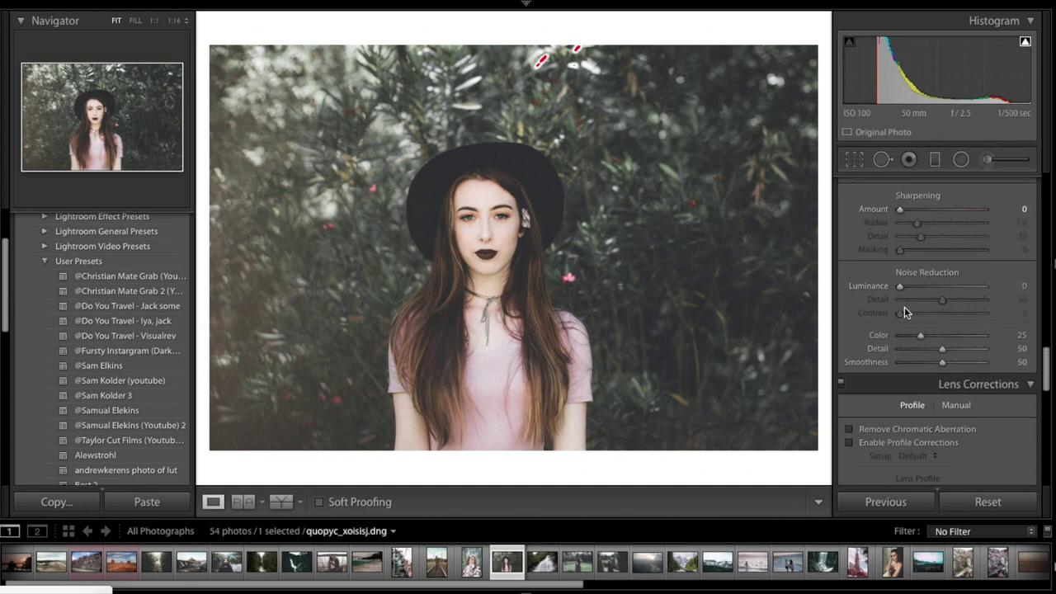
scroll(990, 380, "down", 5)
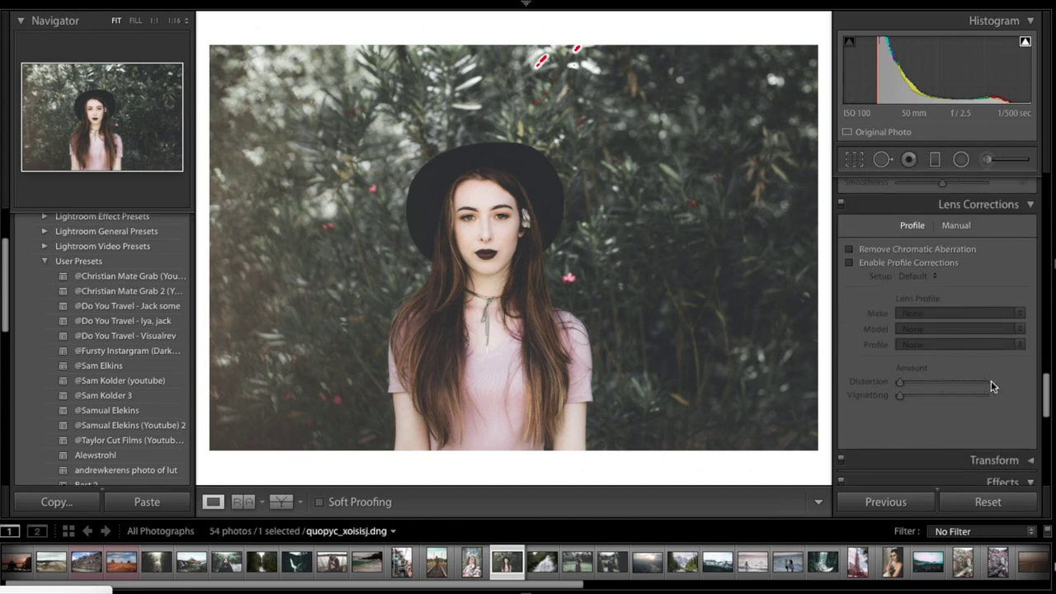
Step: Enable chromatic aberration removal and lens profile corrections
left_click(848, 220)
left_click(849, 234)
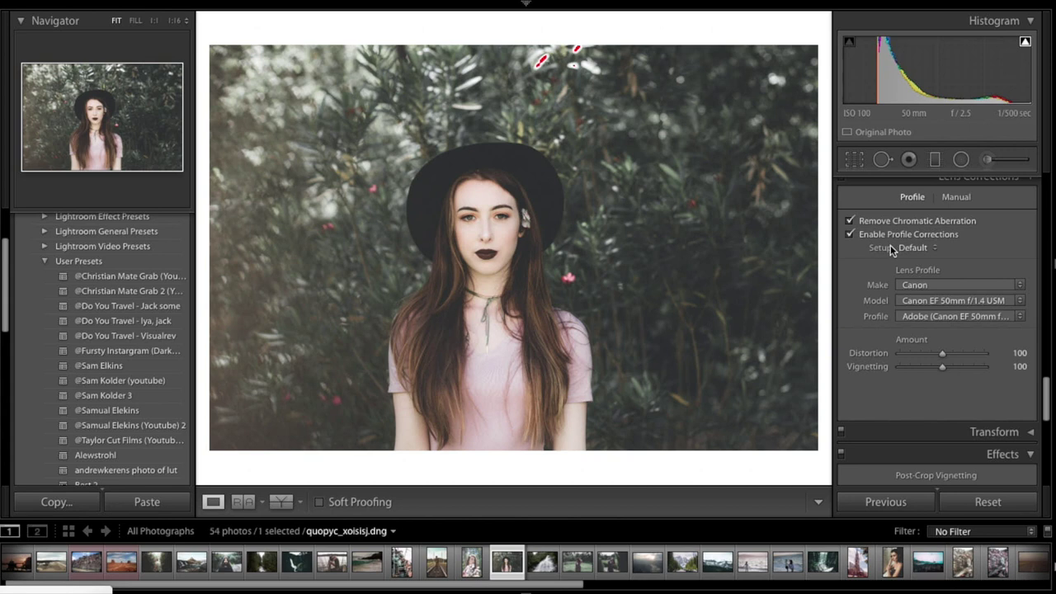
Step: Add film grain to the portrait with an amount of about 19
scroll(952, 306, "down", 6)
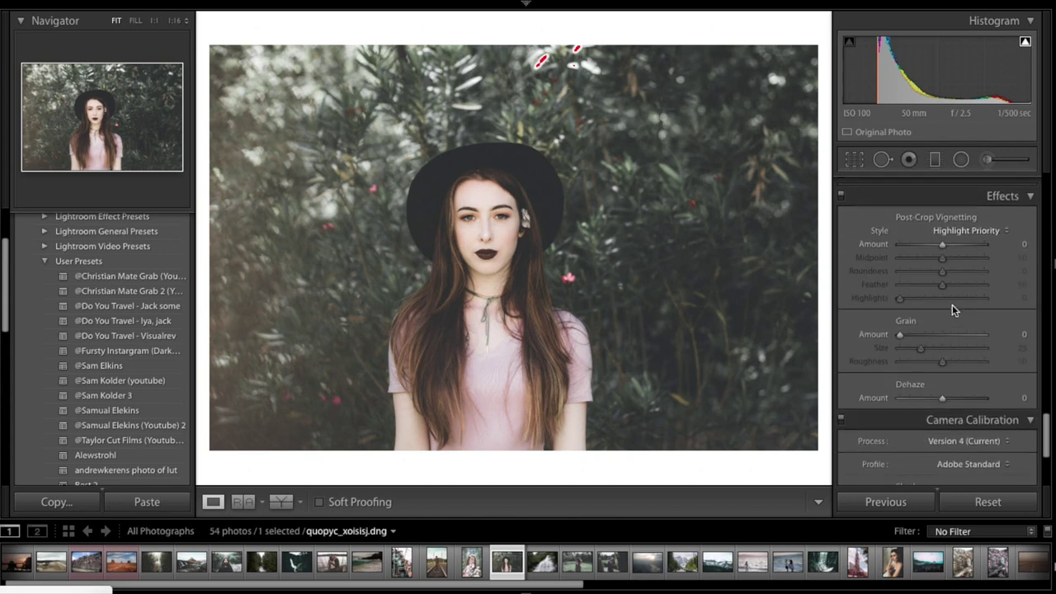
scroll(952, 307, "down", 1)
left_click(914, 309)
left_click_drag(914, 310, 914, 311)
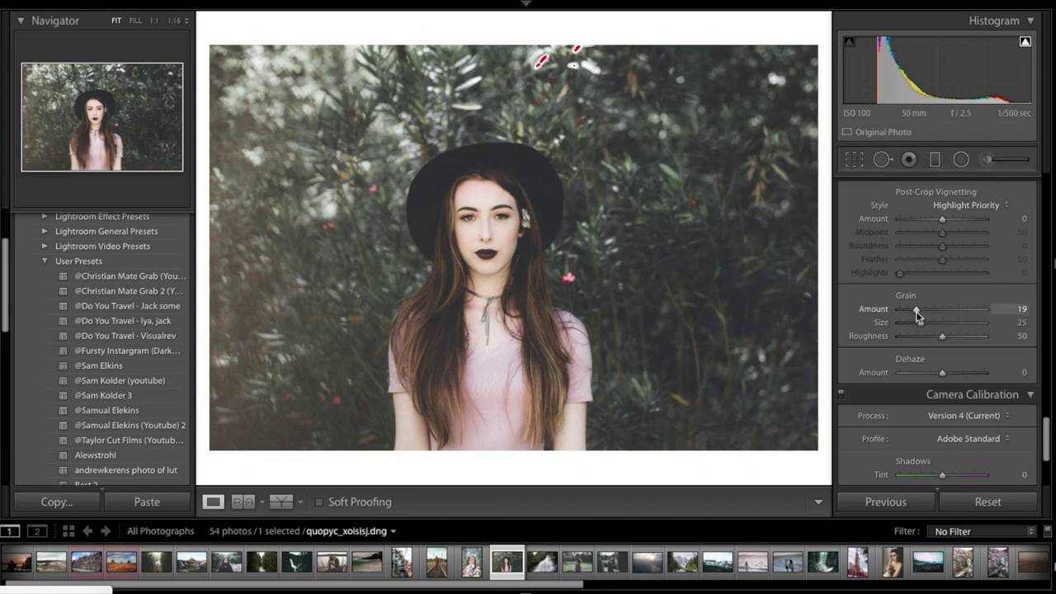
left_click_drag(916, 311, 918, 311)
scroll(949, 323, "down", 5)
scroll(965, 324, "down", 1)
scroll(965, 323, "up", 4)
scroll(965, 323, "down", 5)
scroll(965, 326, "up", 7)
Step: Create a radial filter and center its ellipse over the woman's face
scroll(965, 327, "up", 20)
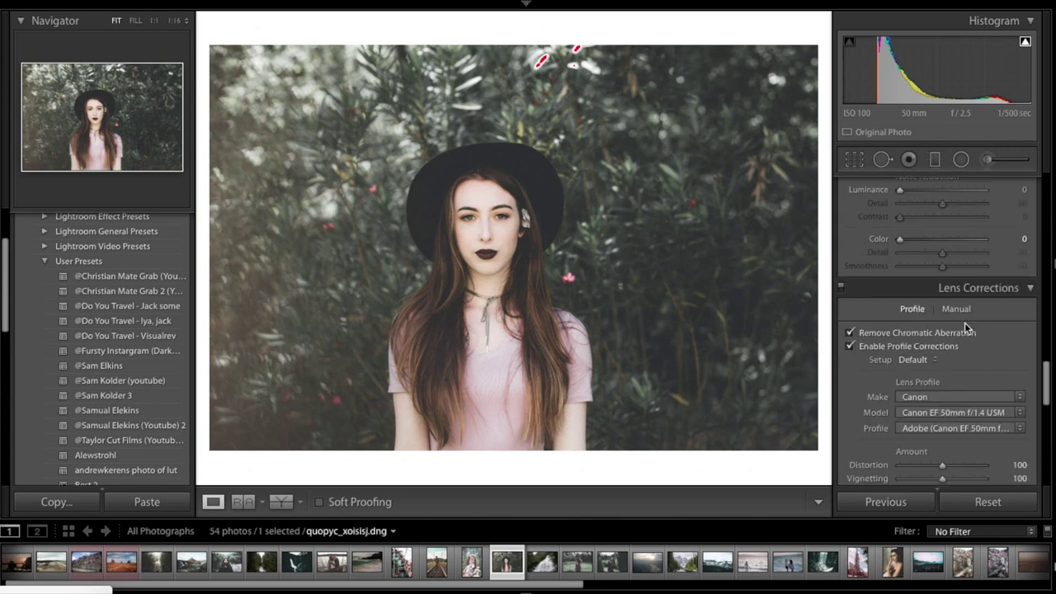
scroll(965, 324, "up", 15)
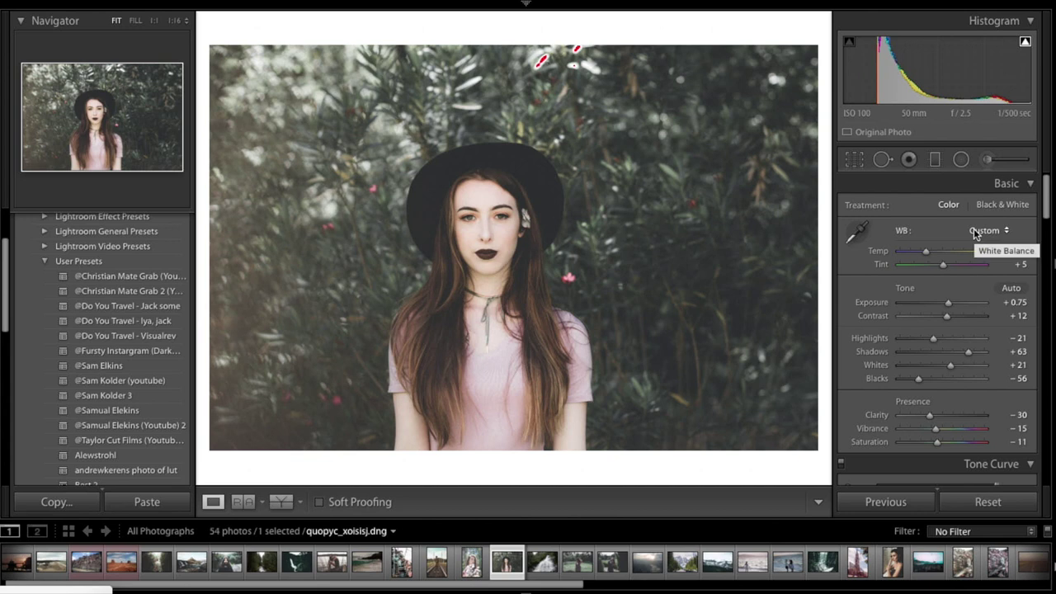
left_click(960, 159)
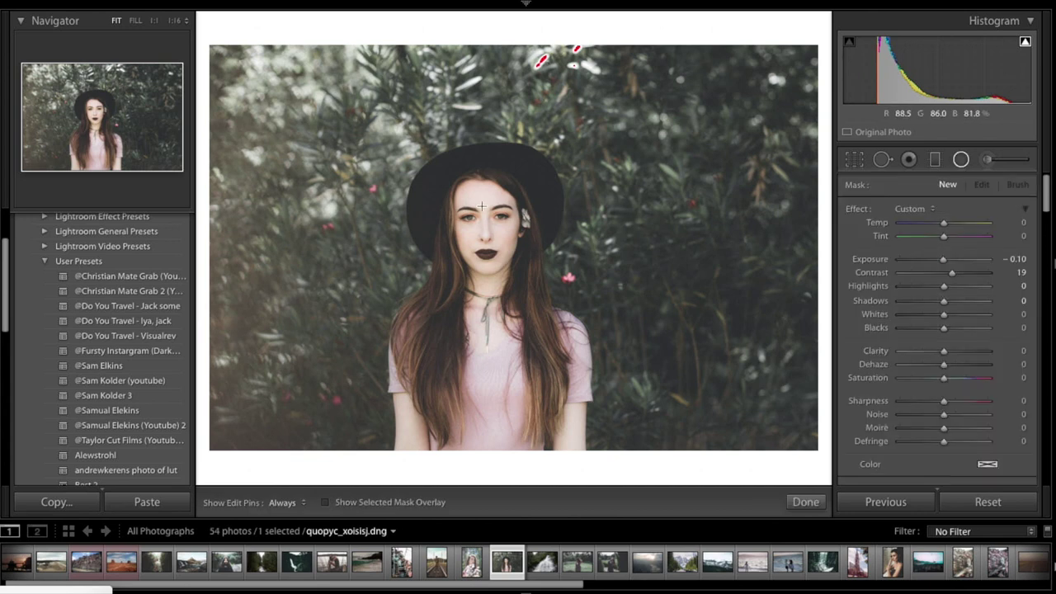
left_click_drag(457, 196, 504, 248)
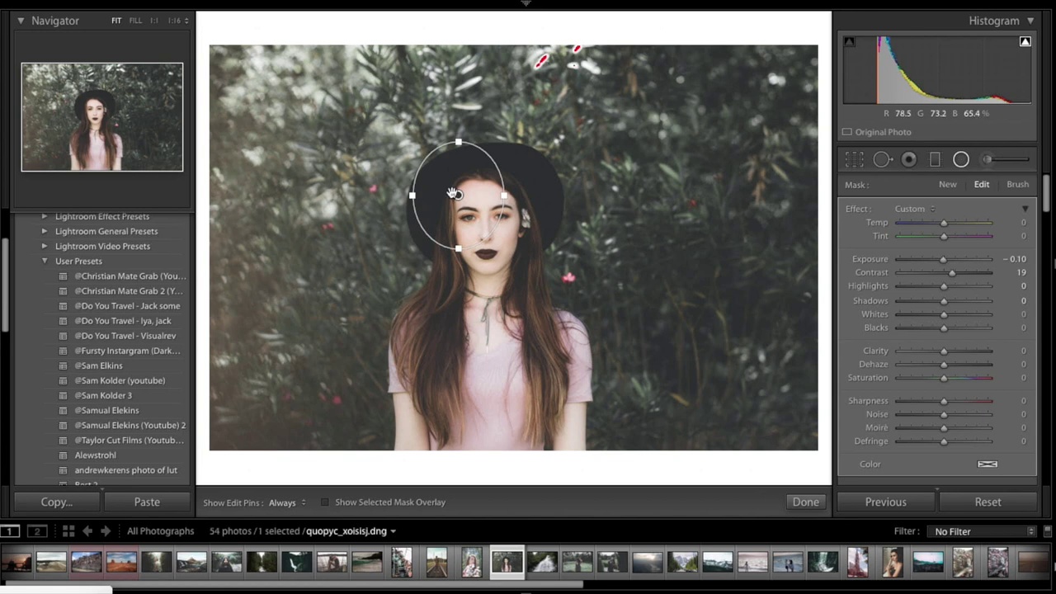
left_click_drag(473, 209, 501, 232)
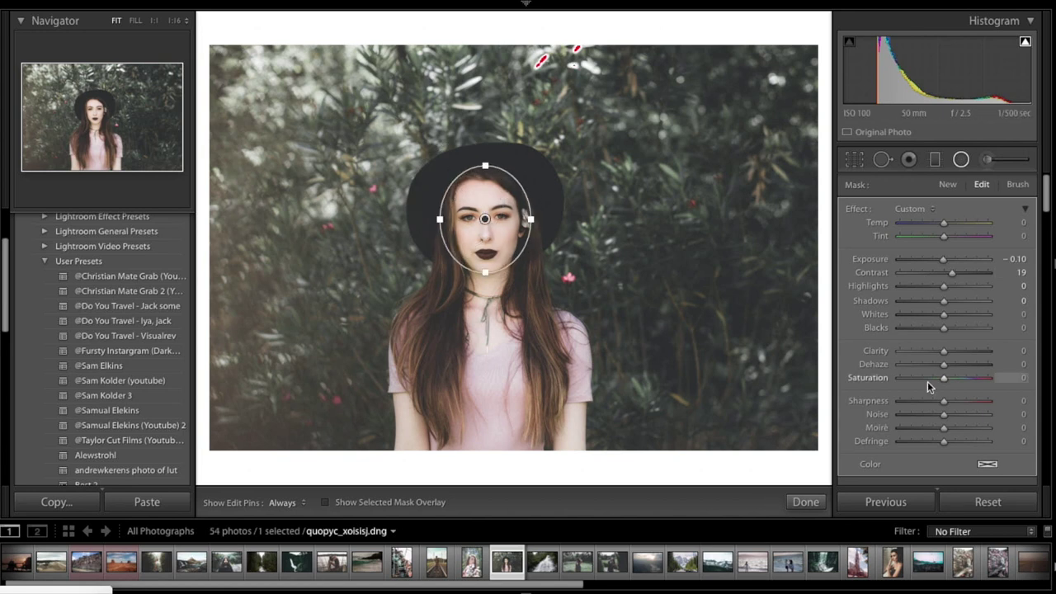
Step: Set the face radial filter's clarity to 20, narrow its ellipse to fit the face and finish the filter
left_click_drag(944, 351, 947, 354)
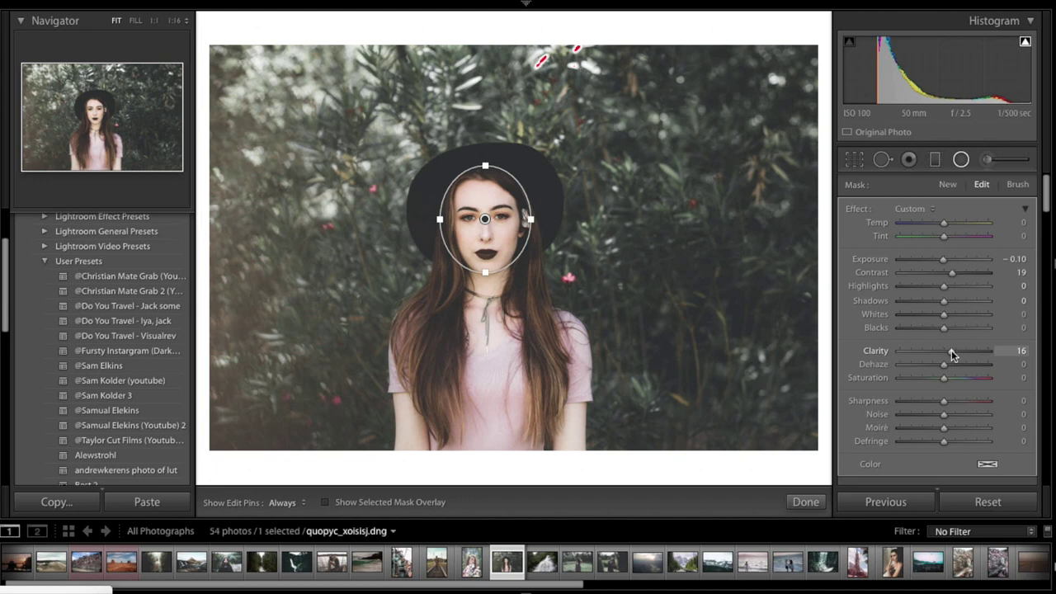
left_click_drag(951, 350, 953, 353)
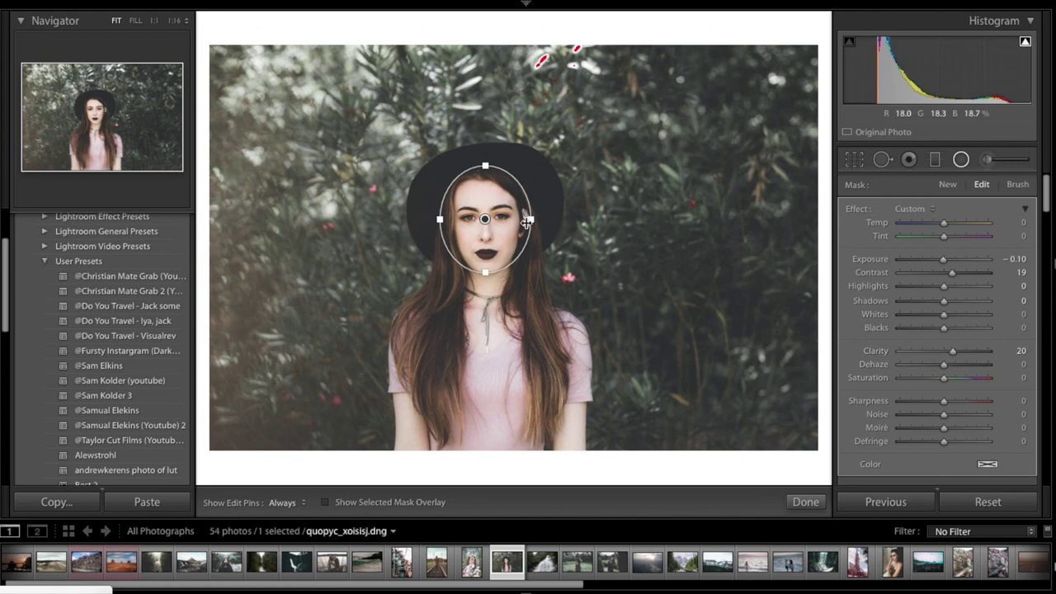
left_click_drag(530, 219, 526, 221)
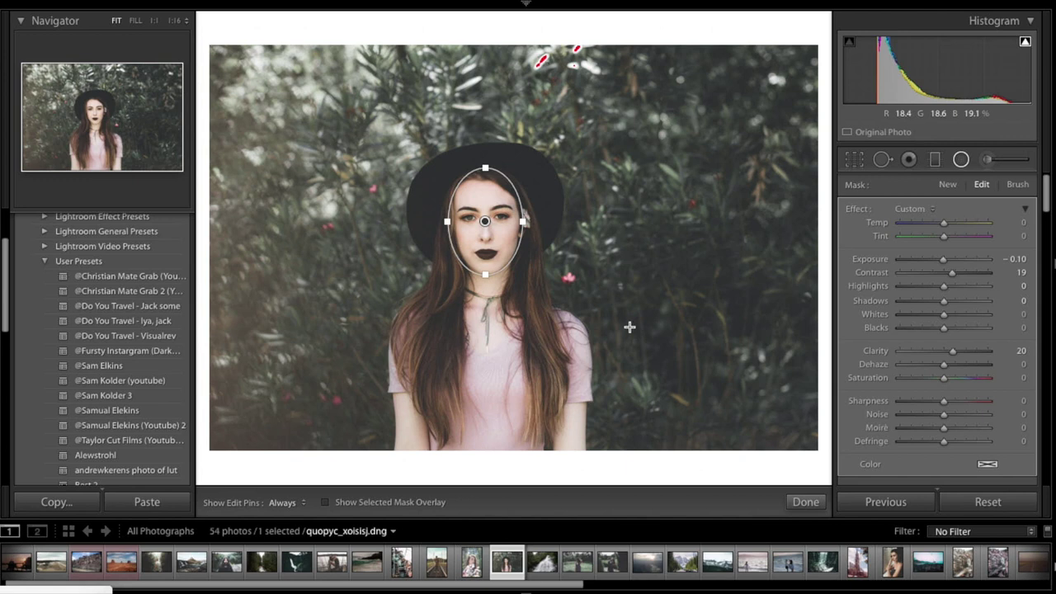
left_click(805, 501)
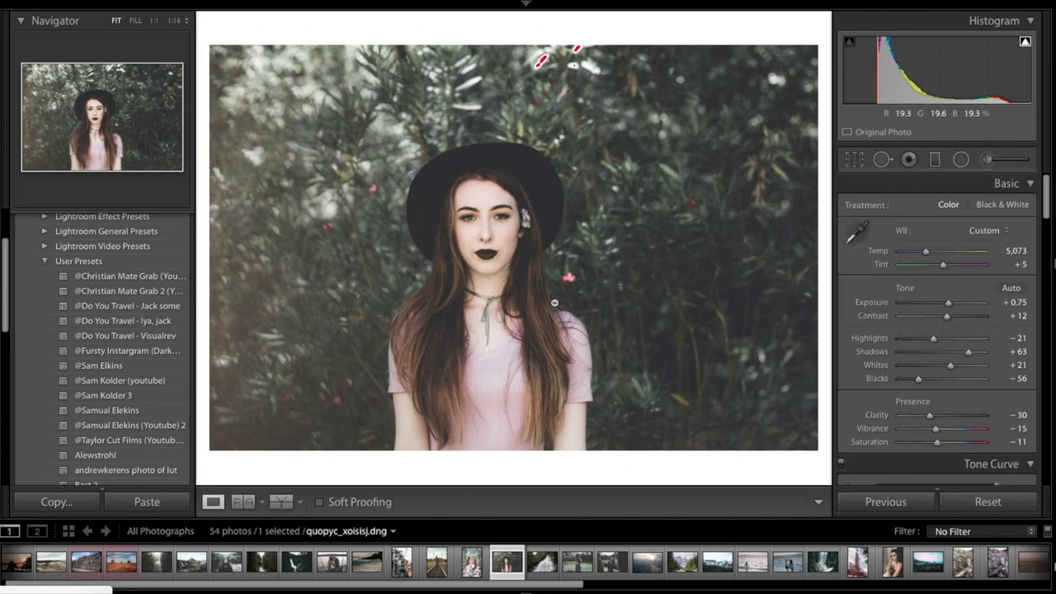
Step: Compare the edited portrait side by side with the reference photo, and return to the single-photo view
left_click(554, 302)
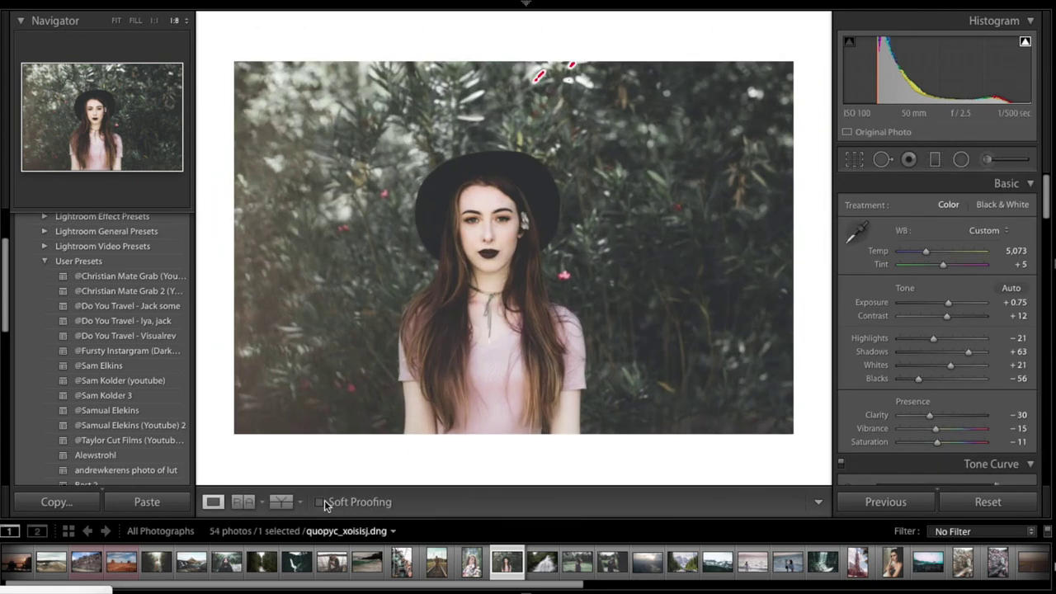
left_click(243, 501)
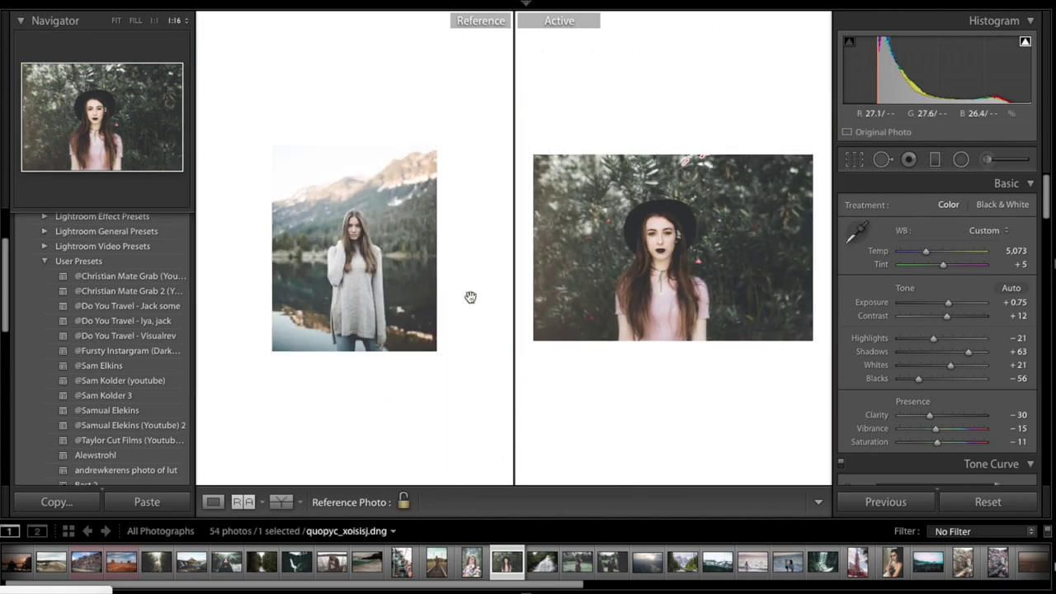
left_click(470, 297)
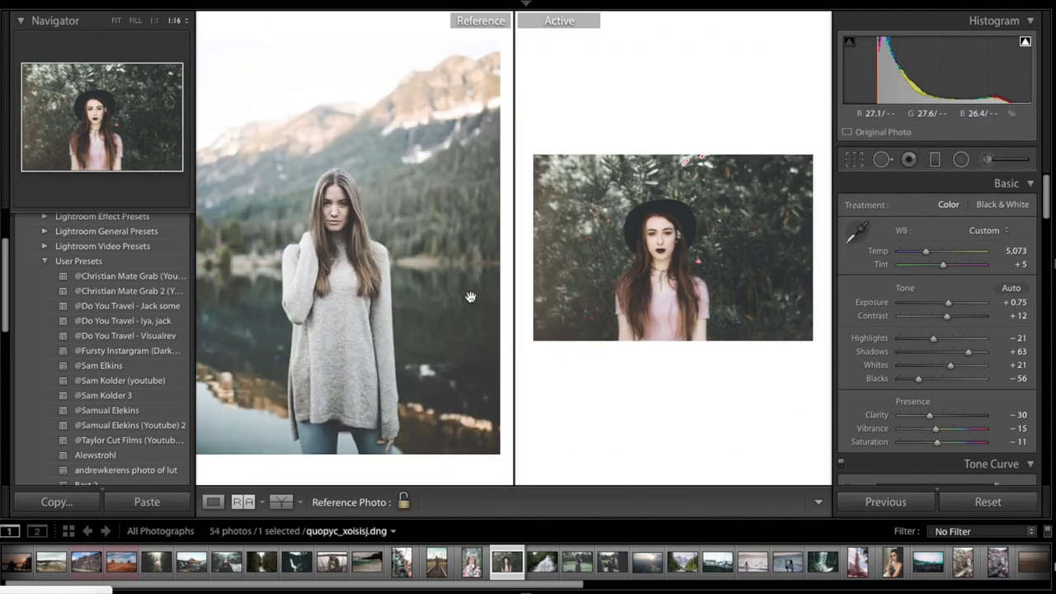
left_click(460, 249)
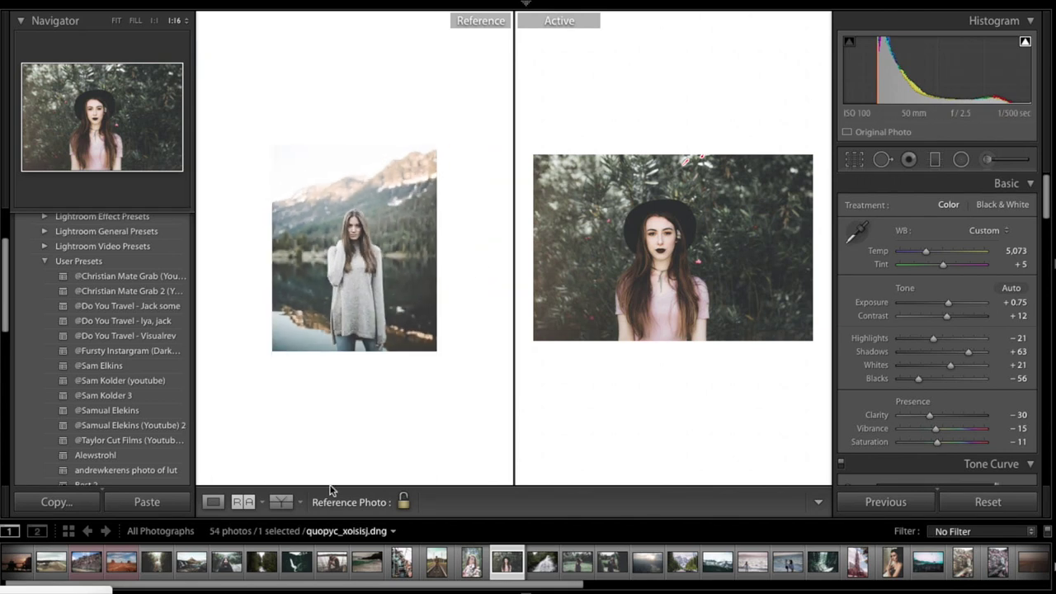
left_click(212, 502)
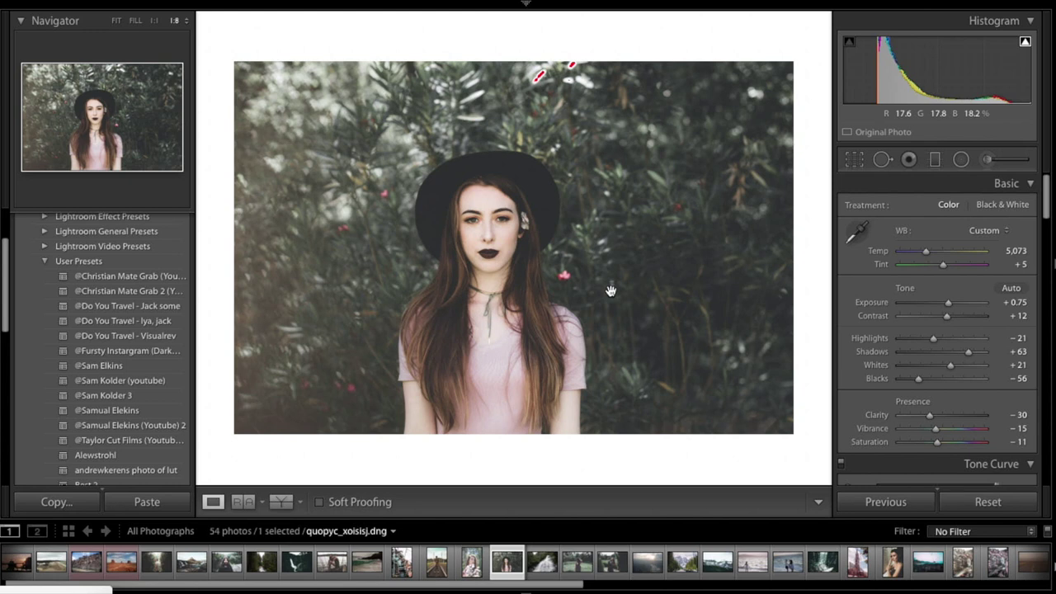
Step: Add a diagonal graduated filter from the photo's upper-right area towards the woman and set its exposure to 0.30
left_click(937, 162)
left_click_drag(726, 102, 423, 312)
left_click_drag(942, 259, 947, 260)
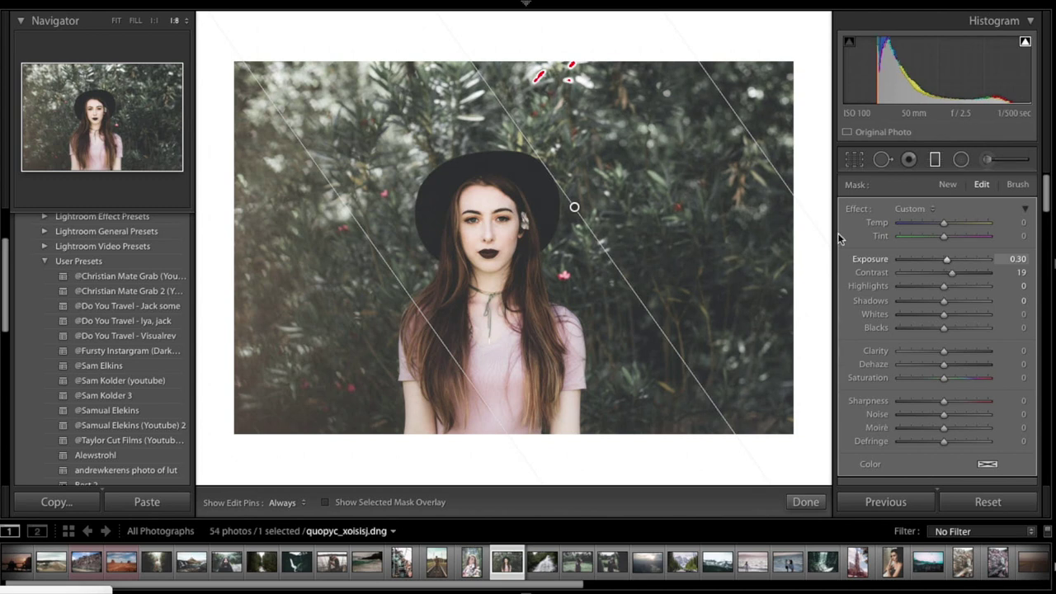
left_click(936, 160)
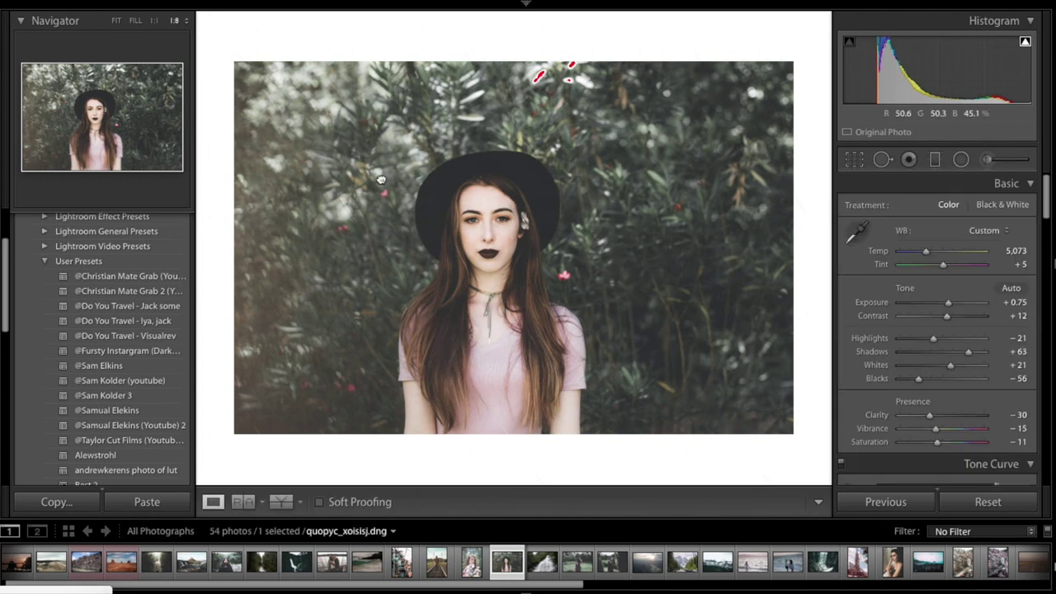
Step: Add a second diagonal graduated filter from the photo's upper-left corner with dehaze 31 and exposure 0.50
left_click(934, 159)
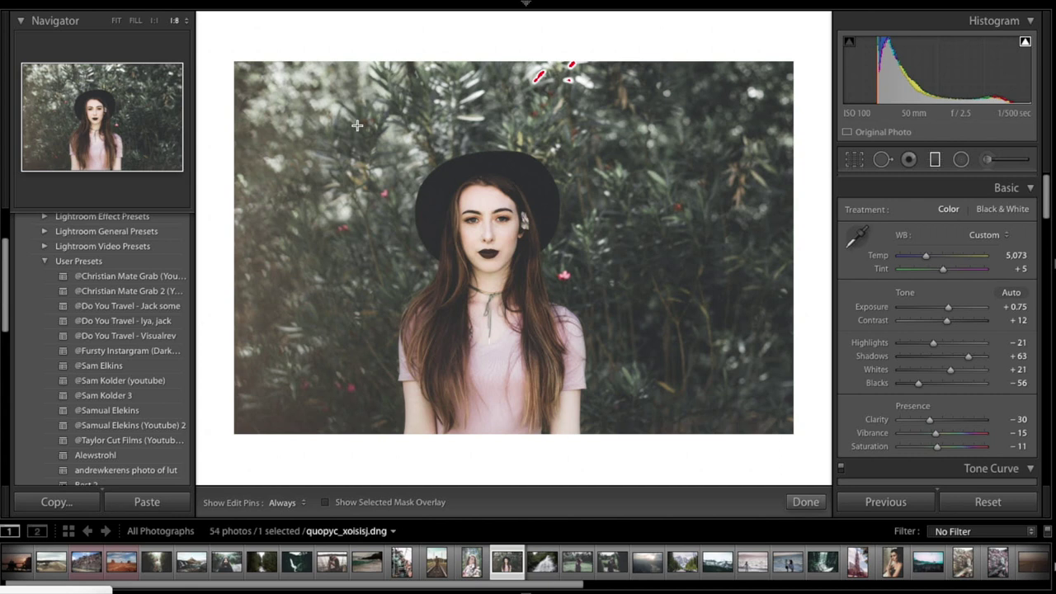
left_click_drag(263, 102, 580, 290)
left_click_drag(946, 262, 949, 261)
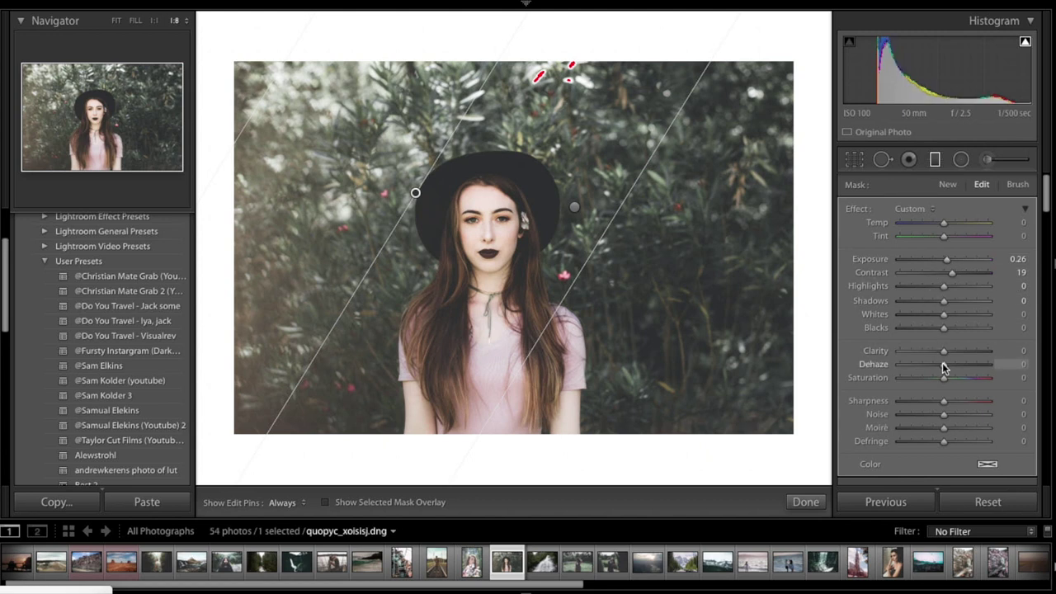
left_click_drag(945, 367, 957, 364)
left_click_drag(948, 260, 950, 262)
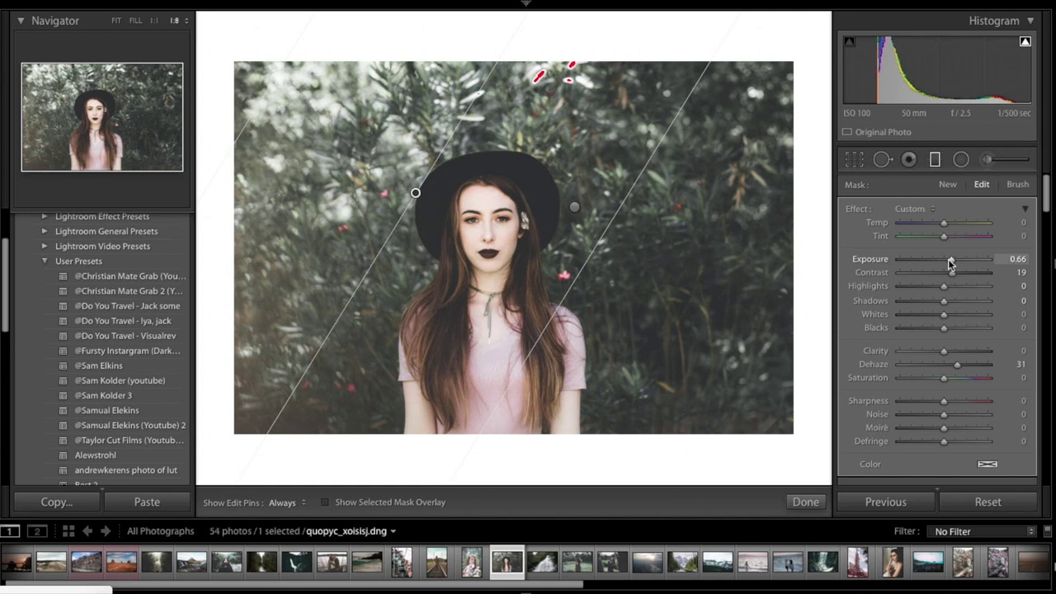
left_click_drag(949, 262, 947, 262)
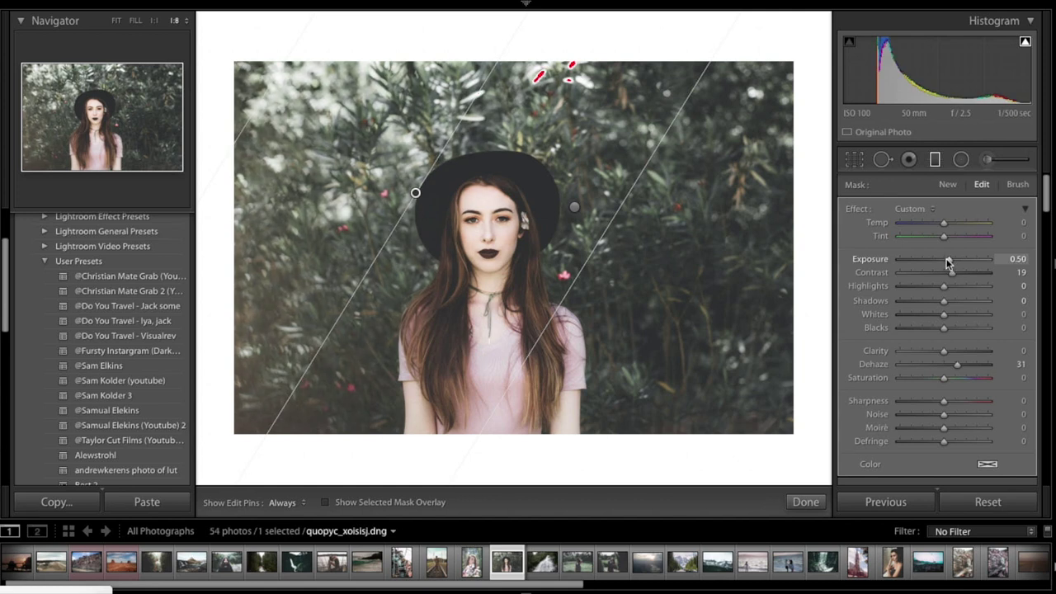
Step: Finish the current filter, reselect the diagonal graduated filter from the upper-right area and set its exposure to 0.41
left_click(805, 502)
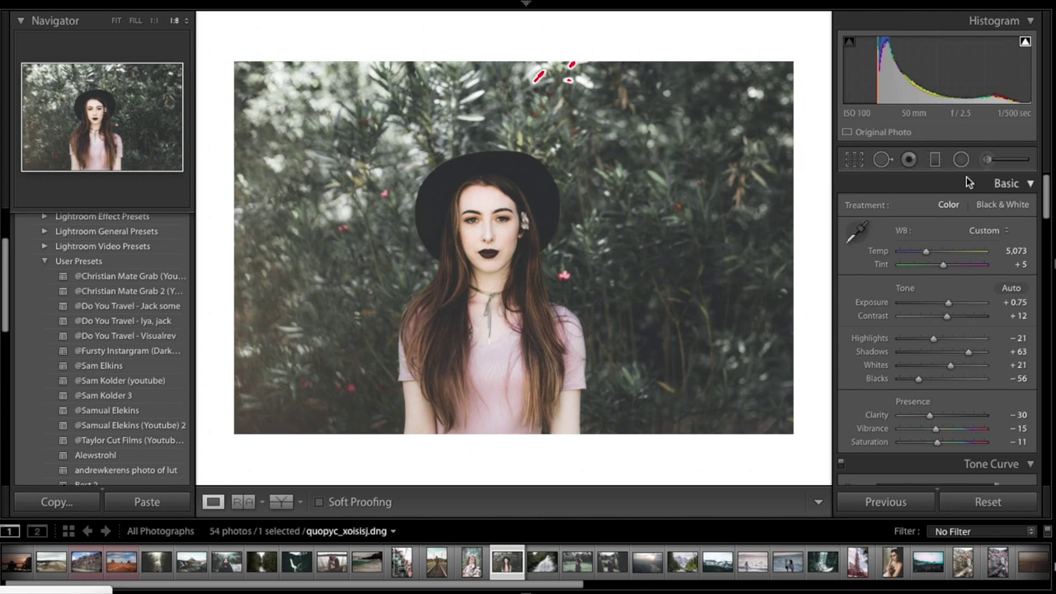
left_click(939, 159)
left_click(574, 207)
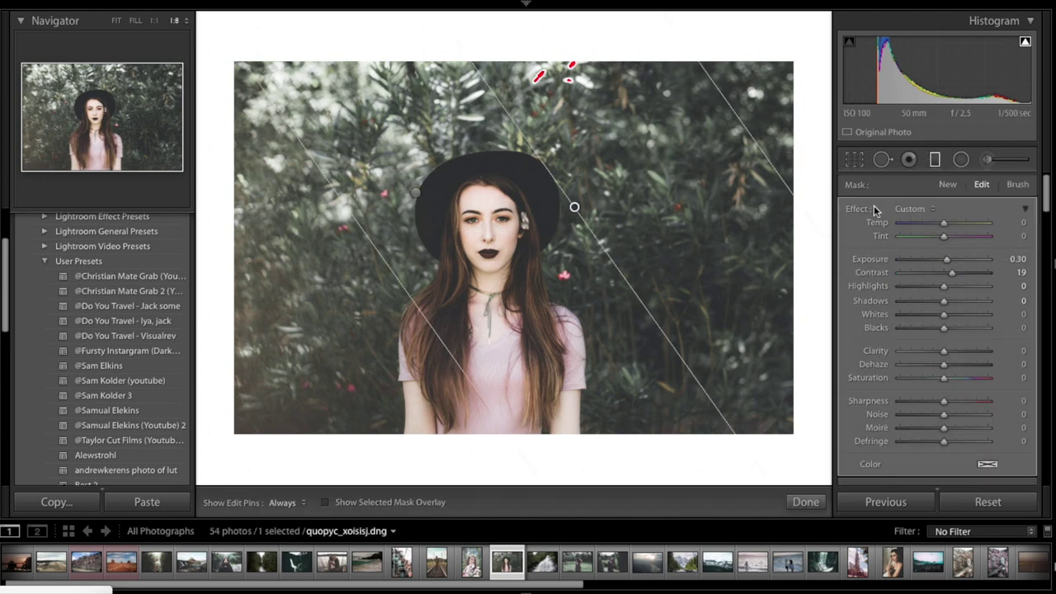
left_click_drag(947, 260, 949, 261)
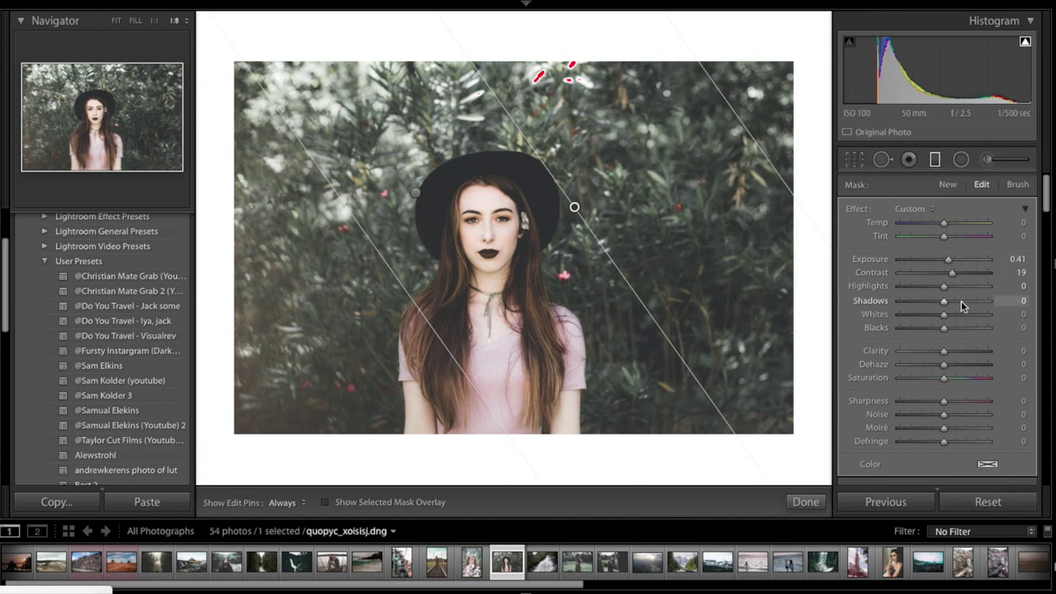
left_click(806, 502)
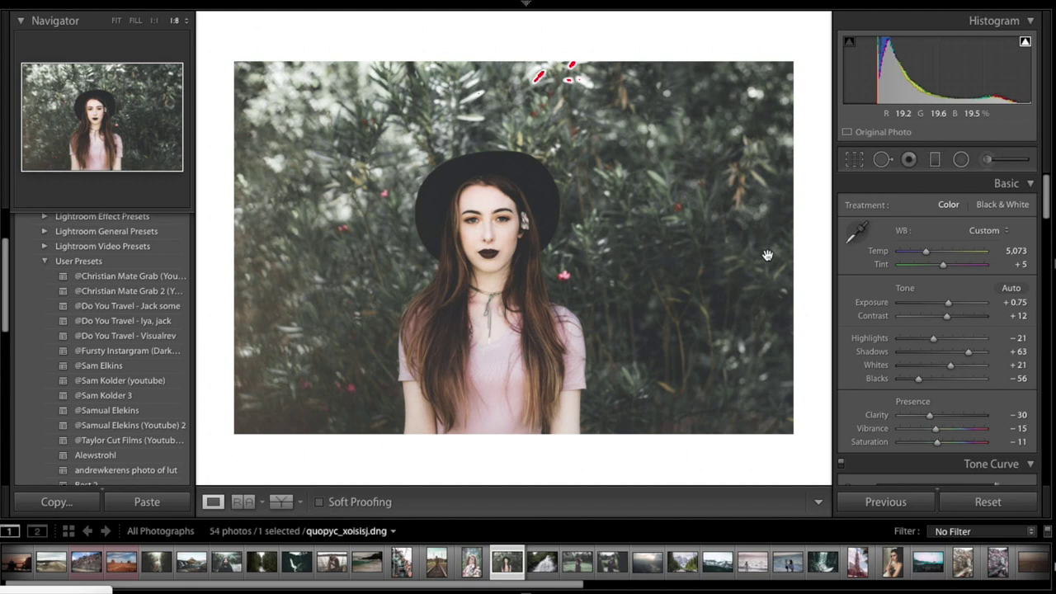
Step: Add a graduated filter rising from the photo's bottom edge to the neck, level it horizontally and set its exposure to -0.27
key("m")
left_click_drag(498, 417, 494, 280)
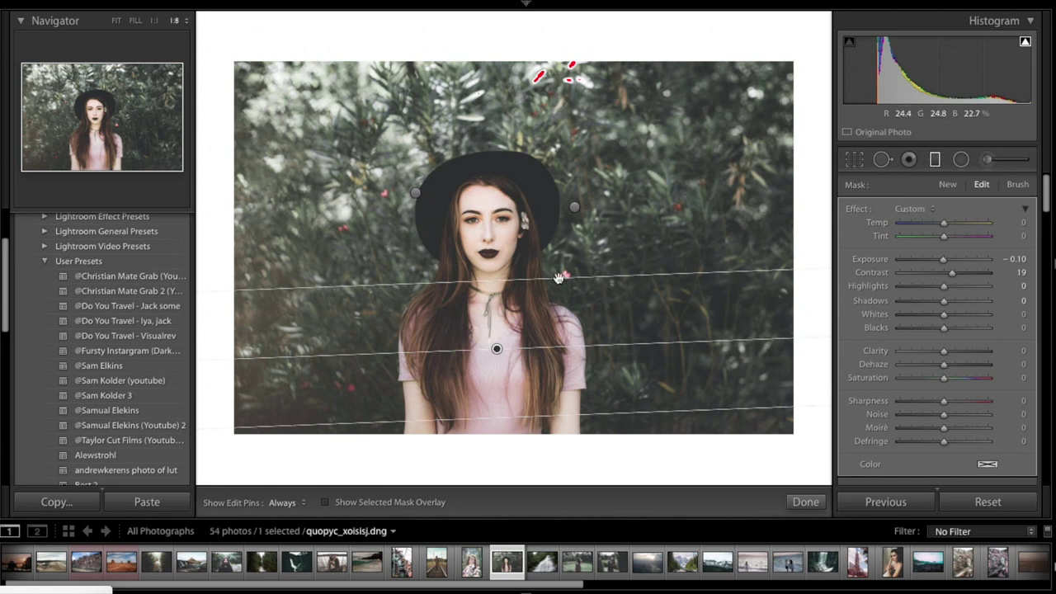
left_click_drag(564, 350, 650, 341)
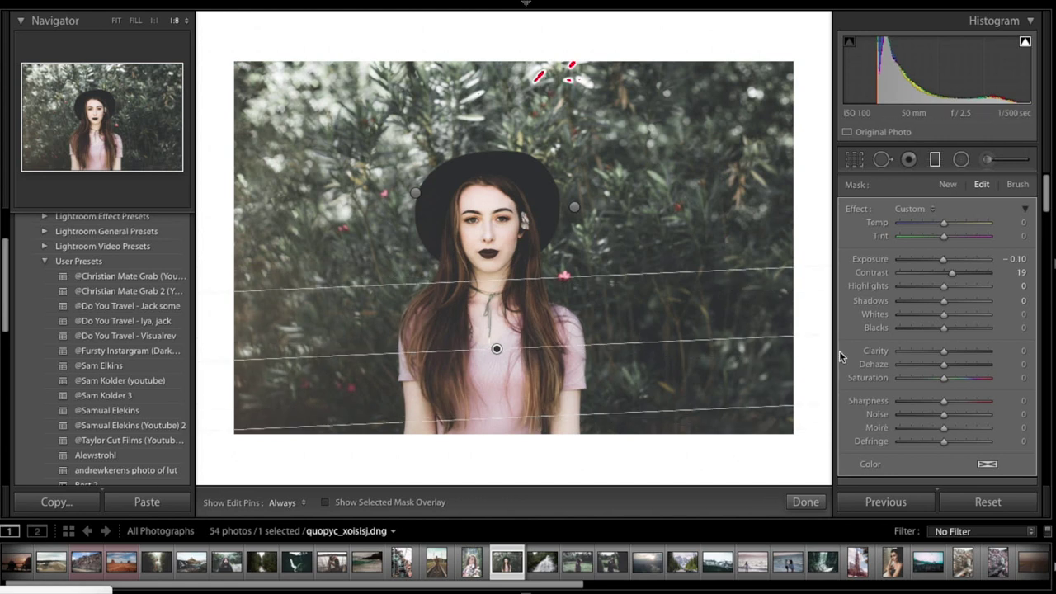
left_click_drag(772, 338, 769, 344)
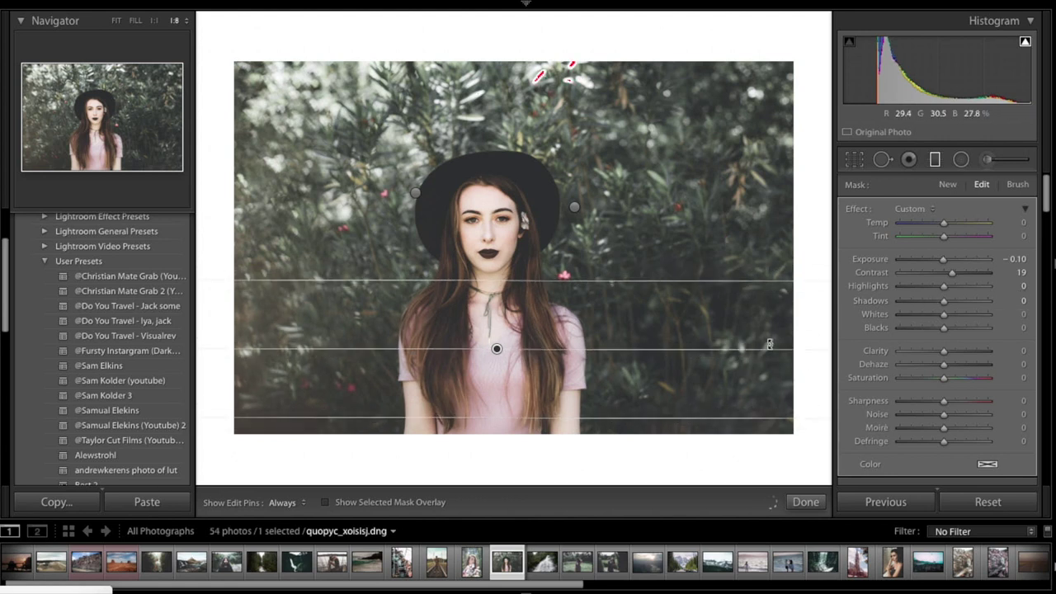
left_click_drag(942, 259, 940, 262)
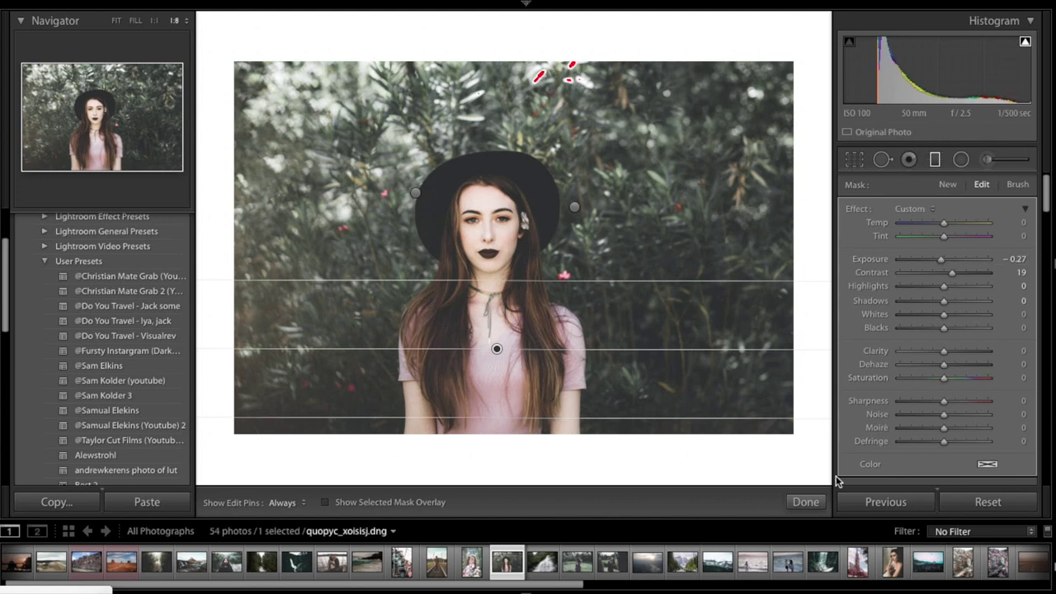
left_click(805, 501)
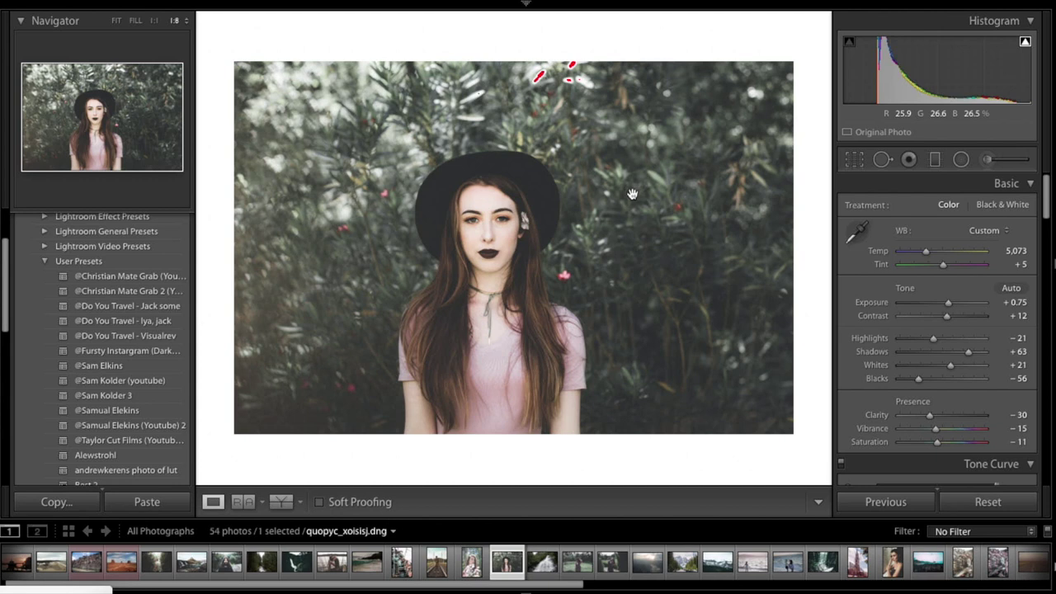
Step: Paint the woman's hair with the Adjustment Brush and set the brushed area's exposure to 1.71 and saturation to -70
left_click(990, 162)
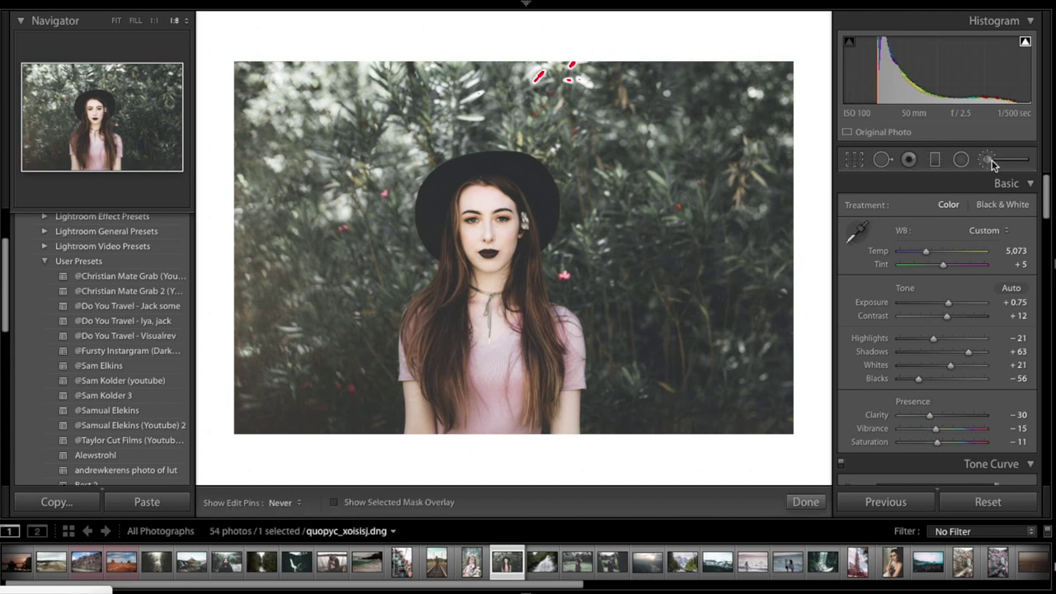
mouse_move(561, 325)
left_mouse_down()
mouse_move(539, 310)
mouse_move(535, 289)
mouse_move(558, 356)
mouse_move(521, 353)
left_mouse_up()
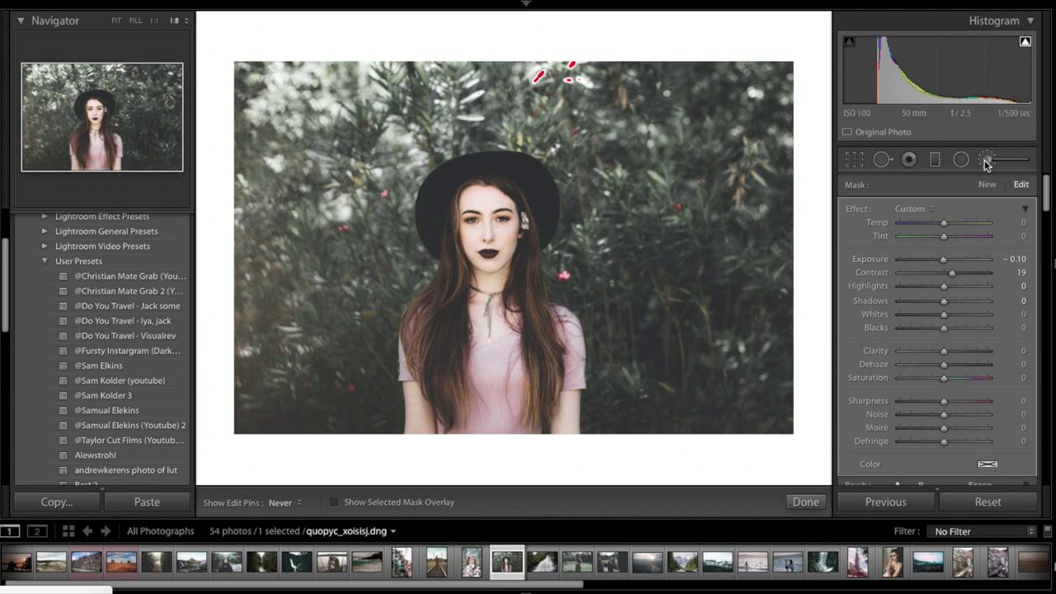
left_click_drag(947, 260, 954, 262)
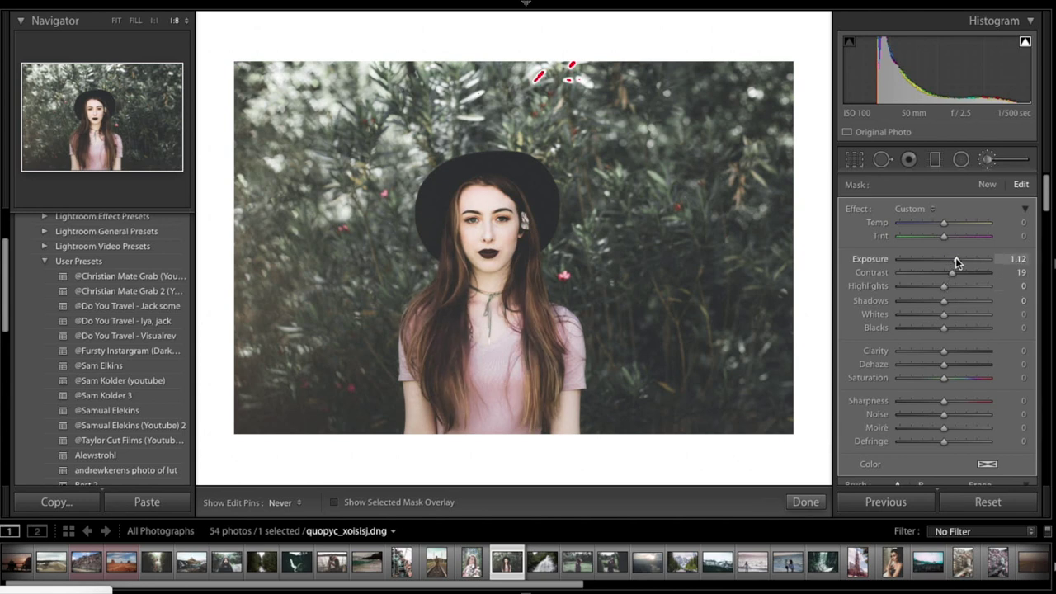
left_click_drag(955, 260, 959, 258)
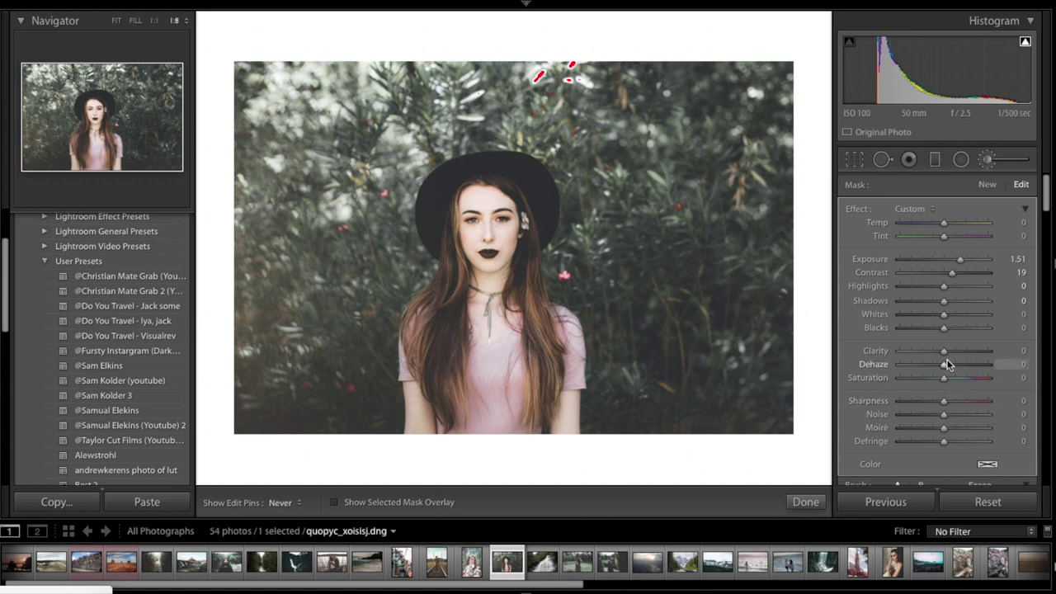
left_click_drag(896, 382, 898, 382)
left_click_drag(961, 259, 968, 256)
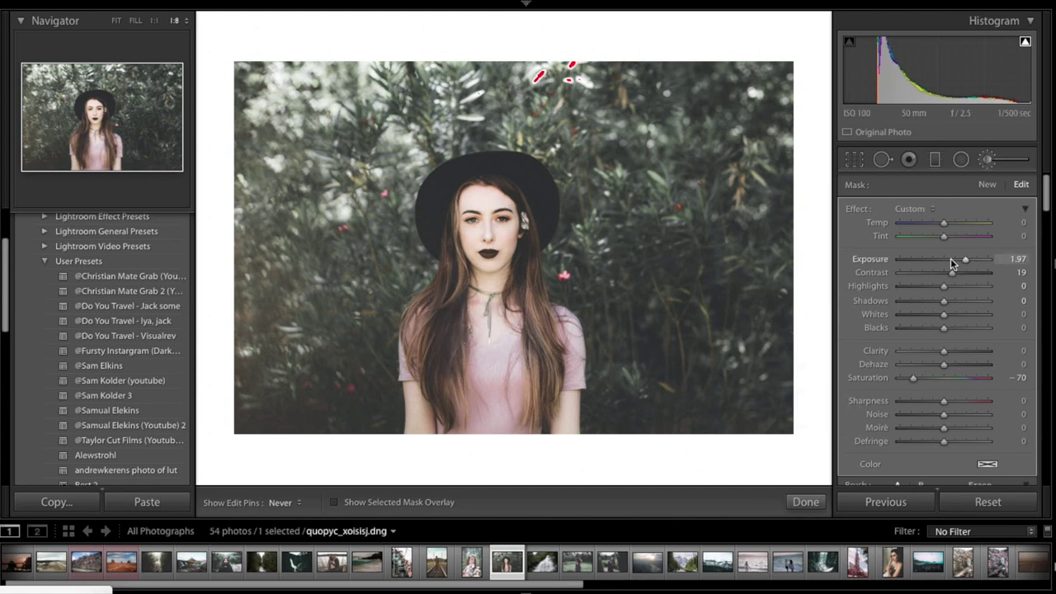
left_click_drag(964, 260, 961, 262)
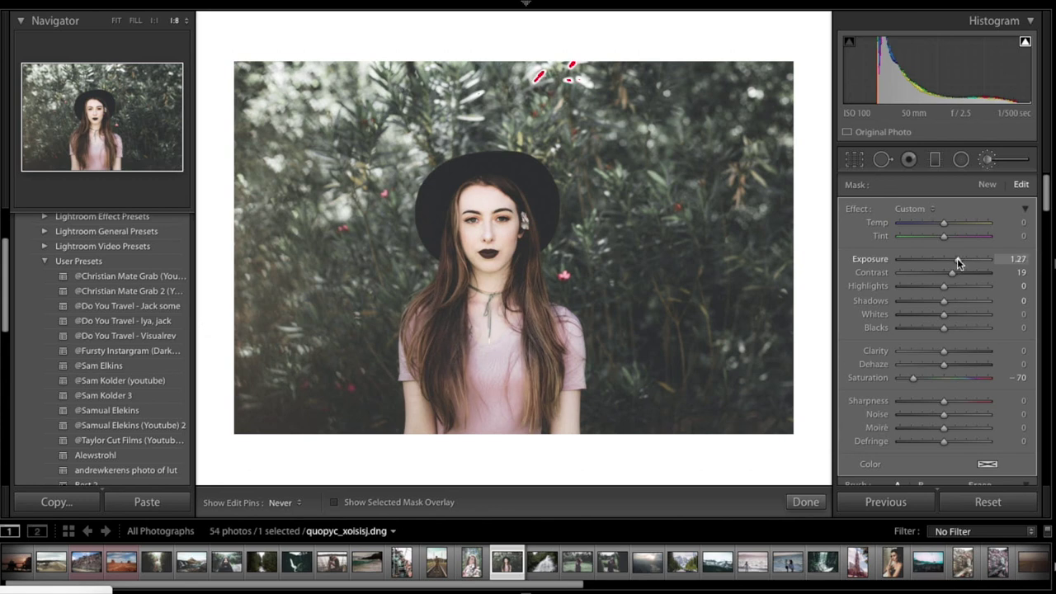
left_click_drag(957, 259, 961, 258)
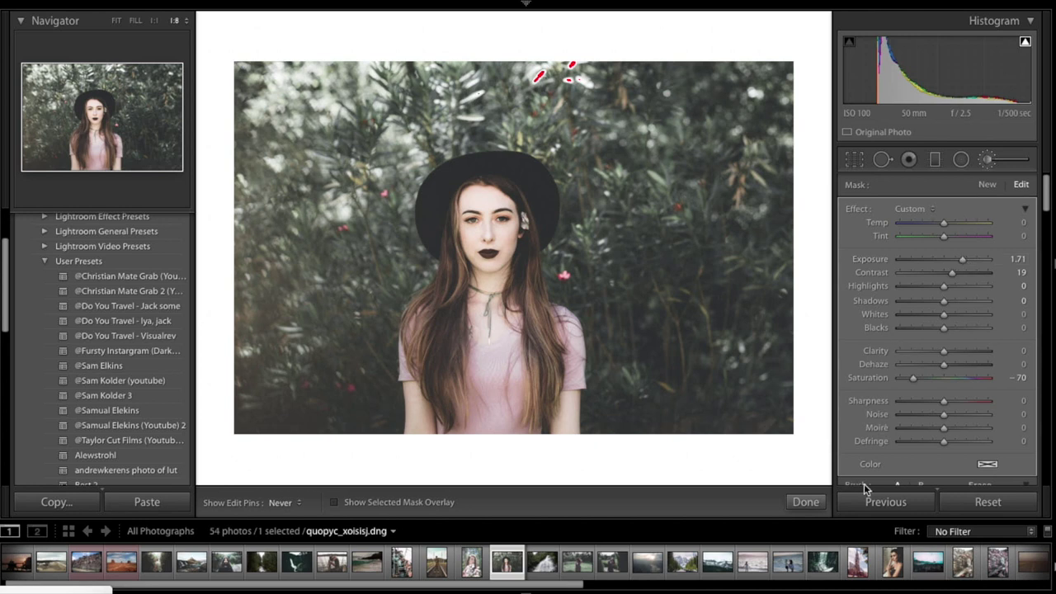
left_click(805, 502)
Step: Inspect the brushed hair up close, then add a radial filter centred on the mouth, spanning from the hat to the upper chest
left_click(488, 224)
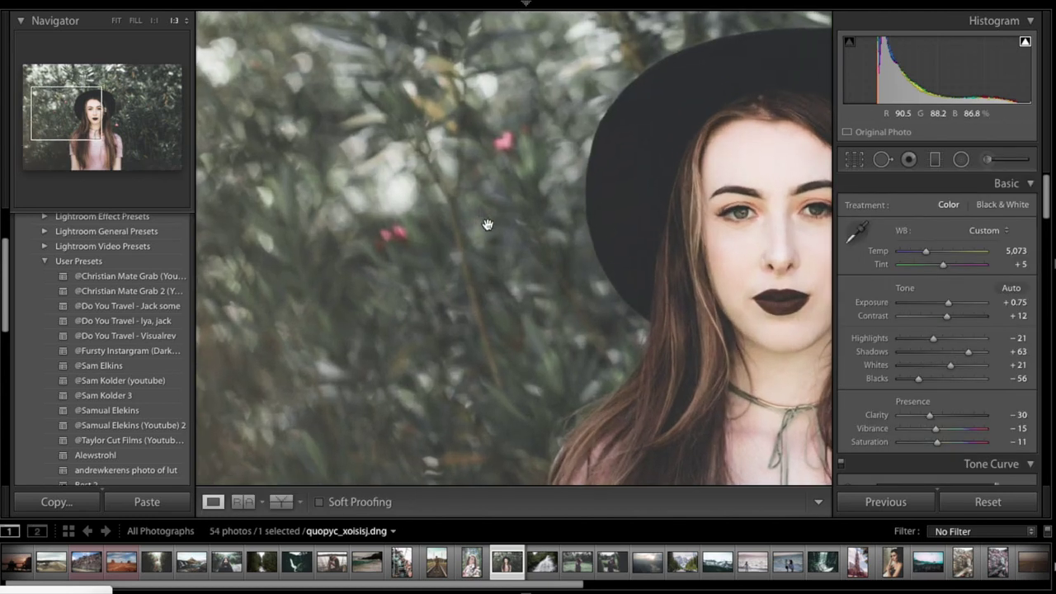
key("ctrl+minus")
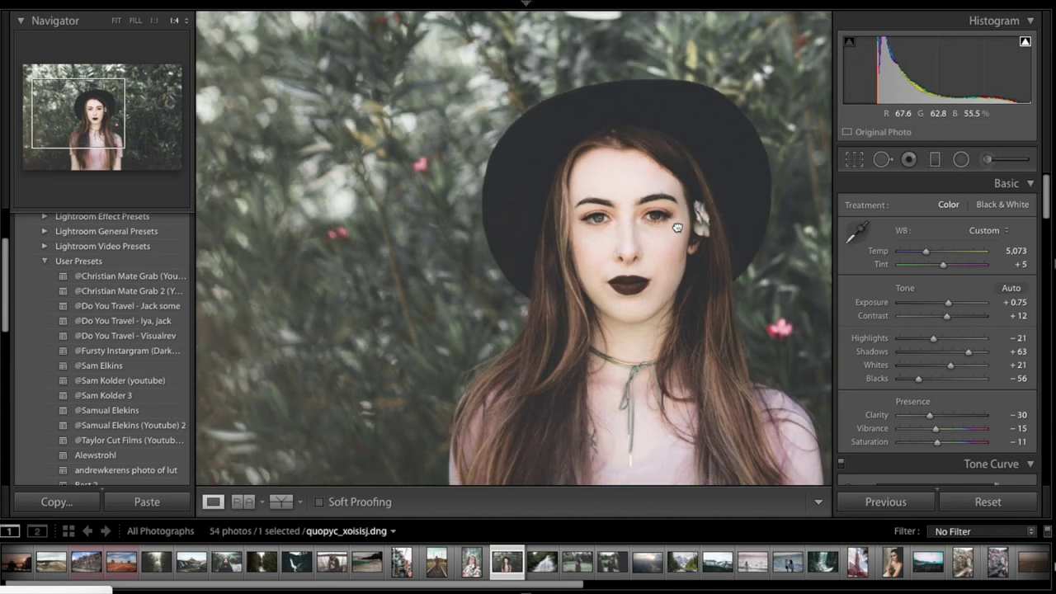
left_click(677, 227)
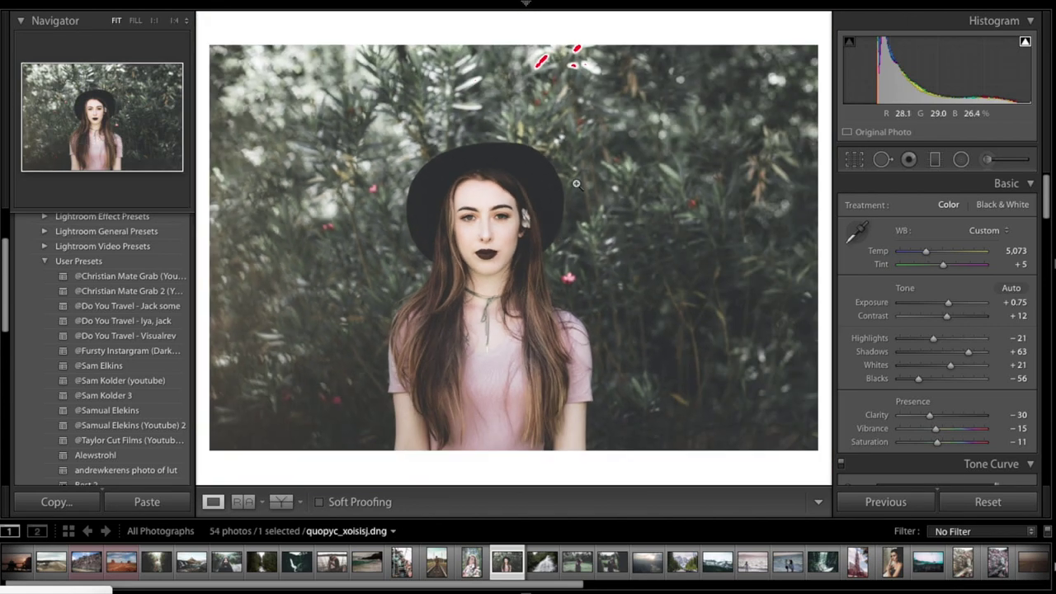
left_click(961, 159)
left_click_drag(422, 183, 505, 280)
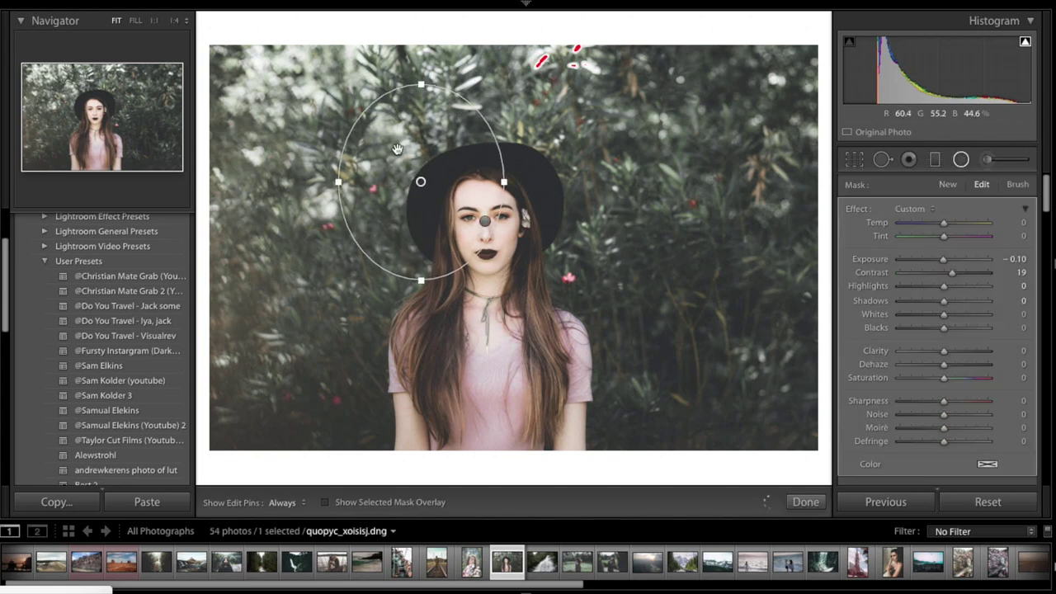
left_click_drag(423, 184, 484, 252)
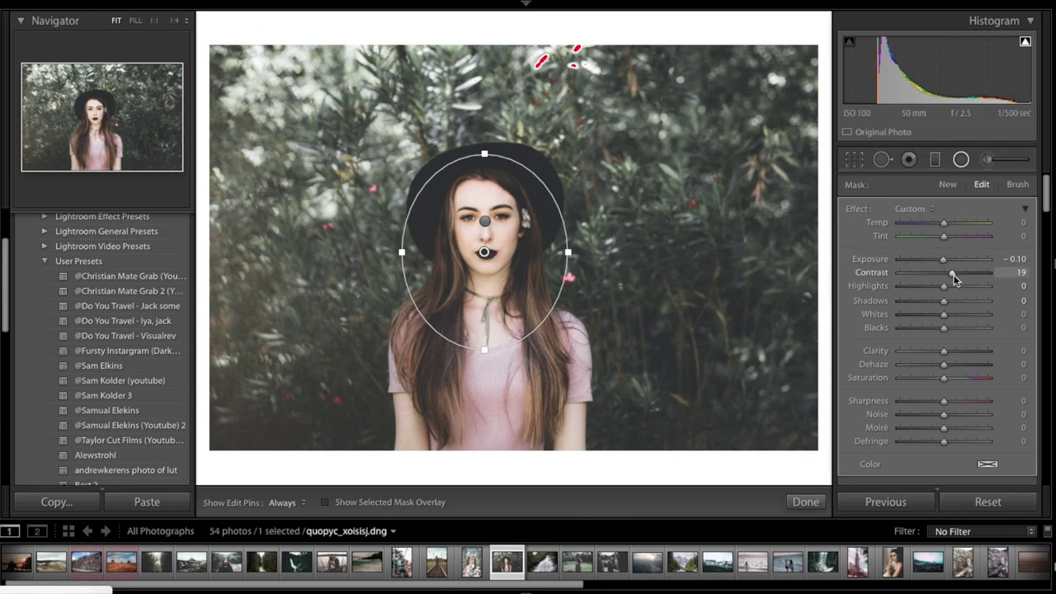
Step: Reset the new radial filter's contrast, exposure and clarity to 0, slightly raise its sharpness and finish the filter
left_click(1020, 272)
type("0")
left_click(1015, 259)
type("0")
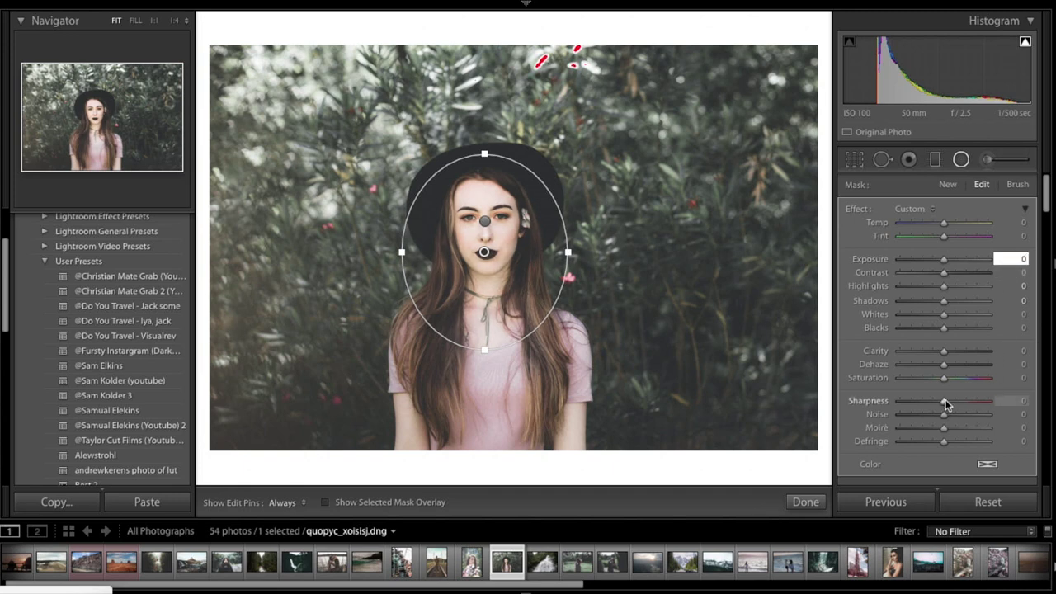
left_click_drag(943, 351, 942, 350)
type("0")
left_click_drag(944, 402, 947, 404)
left_click(806, 502)
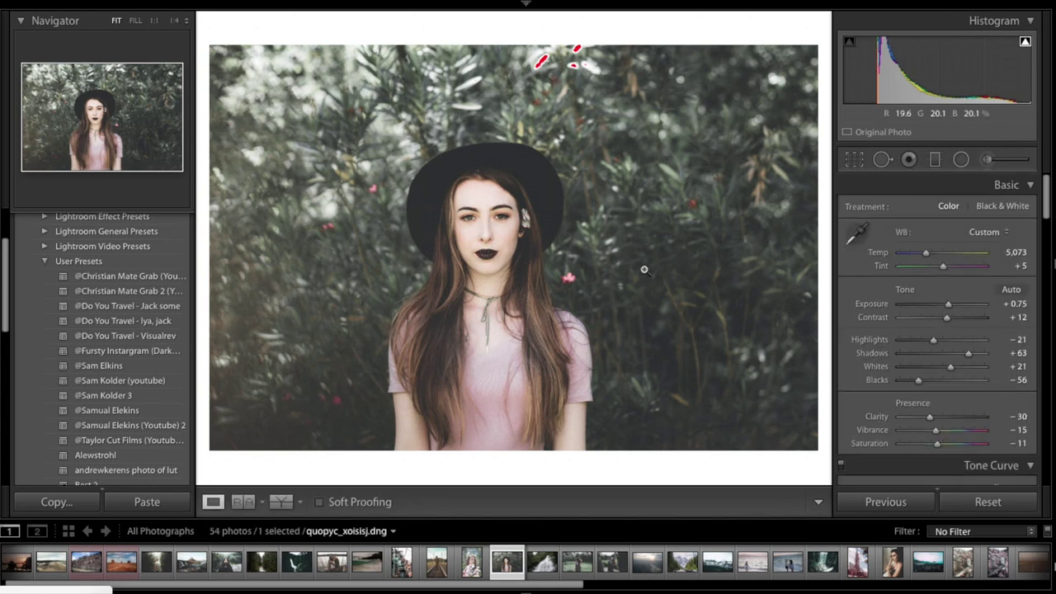
Step: Inspect the face up close, select its small radial filter, set the contrast to 37 and finish the filter
left_click(465, 293)
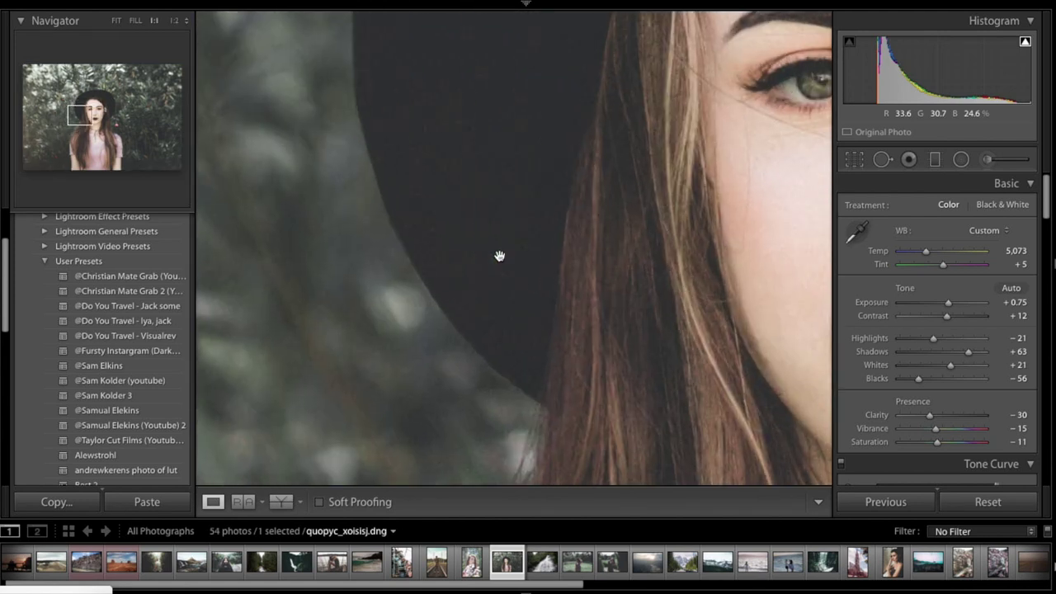
key("ctrl+minus")
key("ctrl+minus")
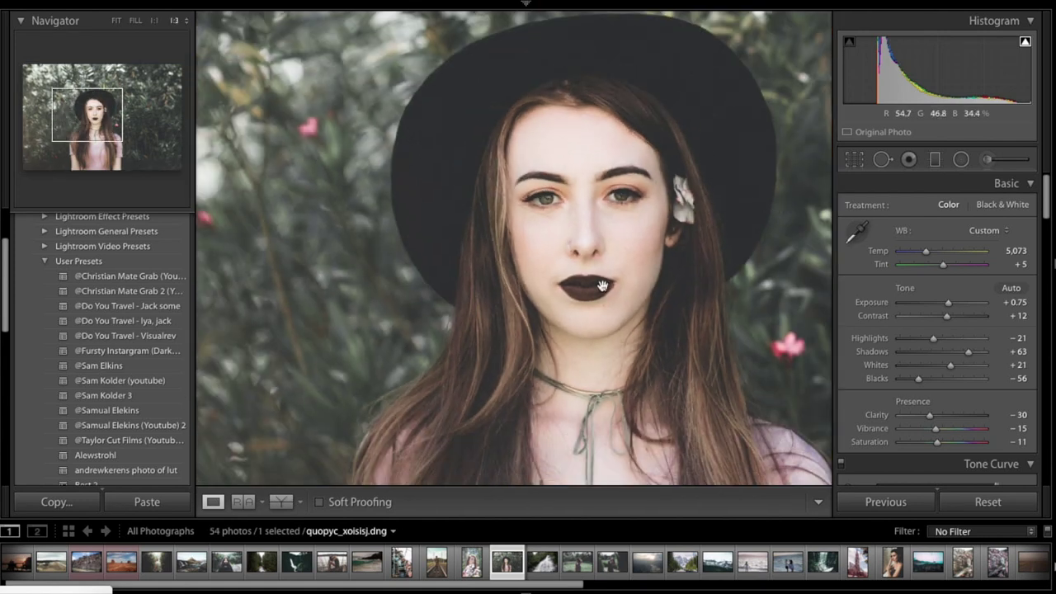
key("ctrl+minus")
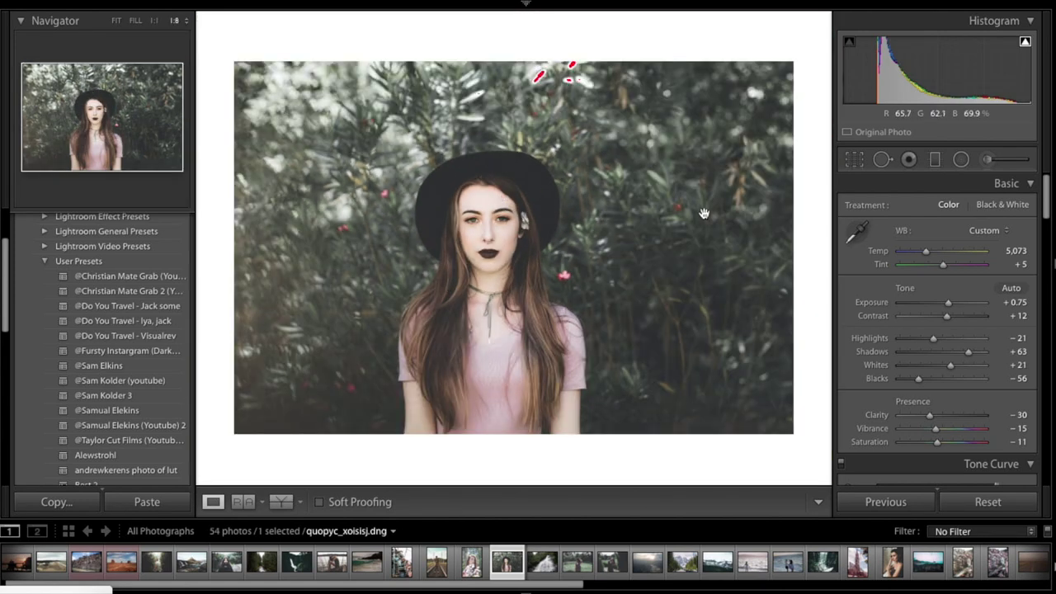
left_click(960, 161)
left_click_drag(488, 223, 522, 271)
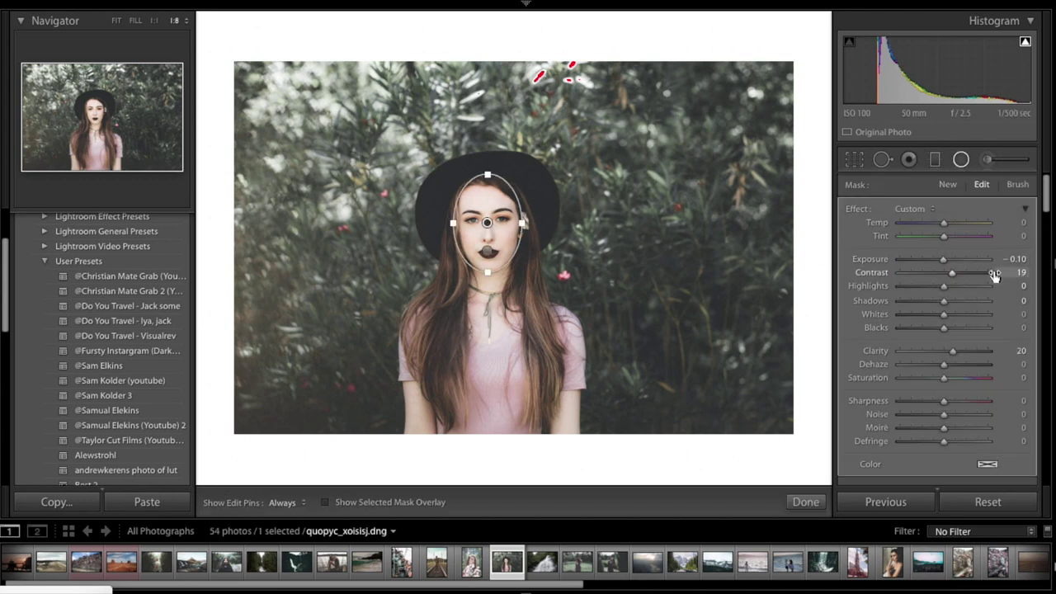
left_click_drag(950, 273, 958, 273)
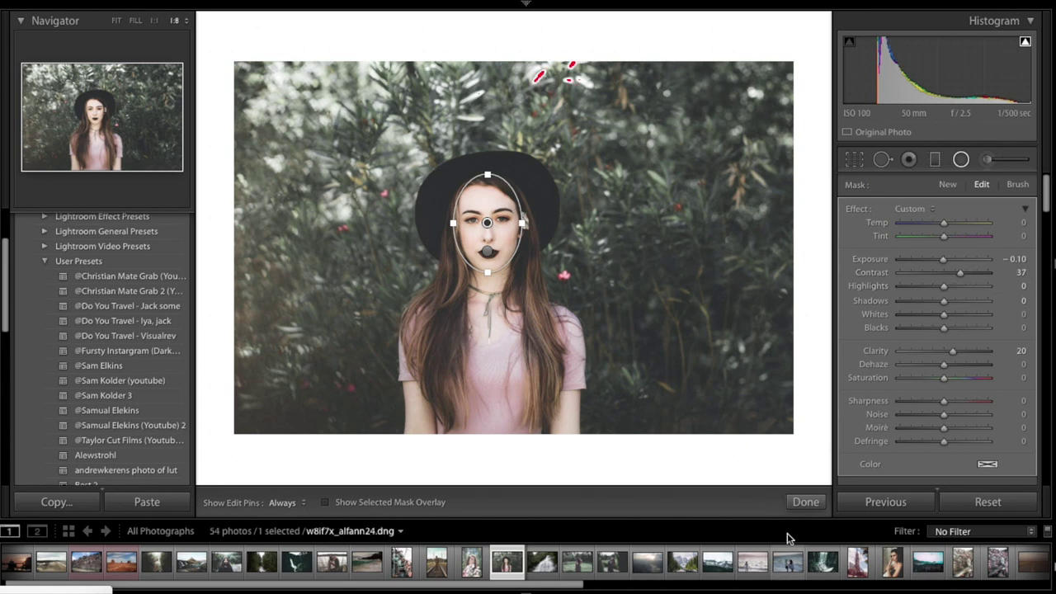
left_click(805, 501)
Step: Zoom in on the woman to examine the face and hair adjustments, and return to the full photo
left_click(649, 235)
left_click(649, 235)
left_click(649, 235)
left_click(649, 235)
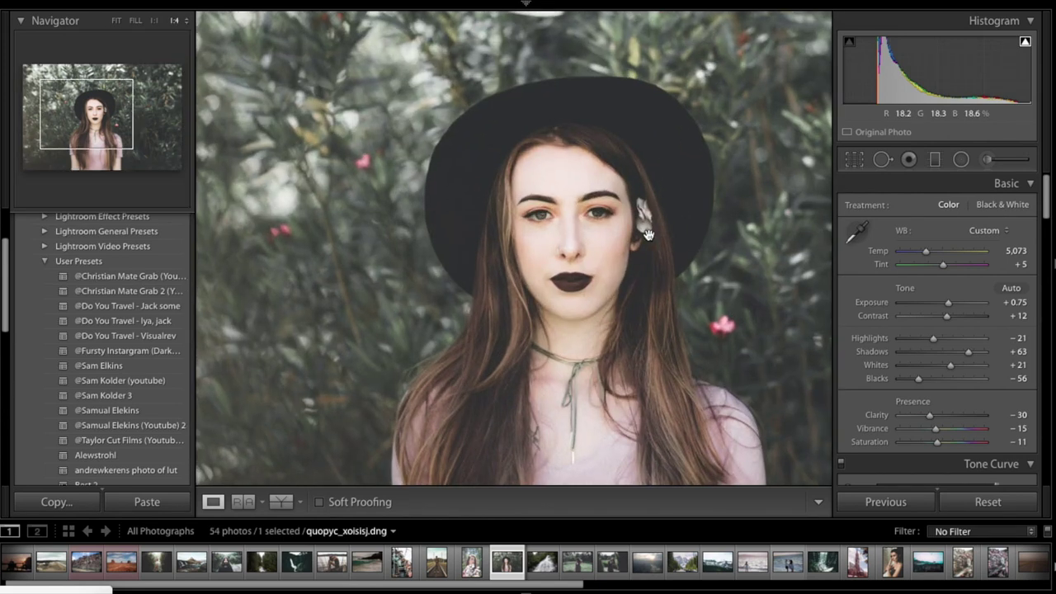
left_click(649, 236)
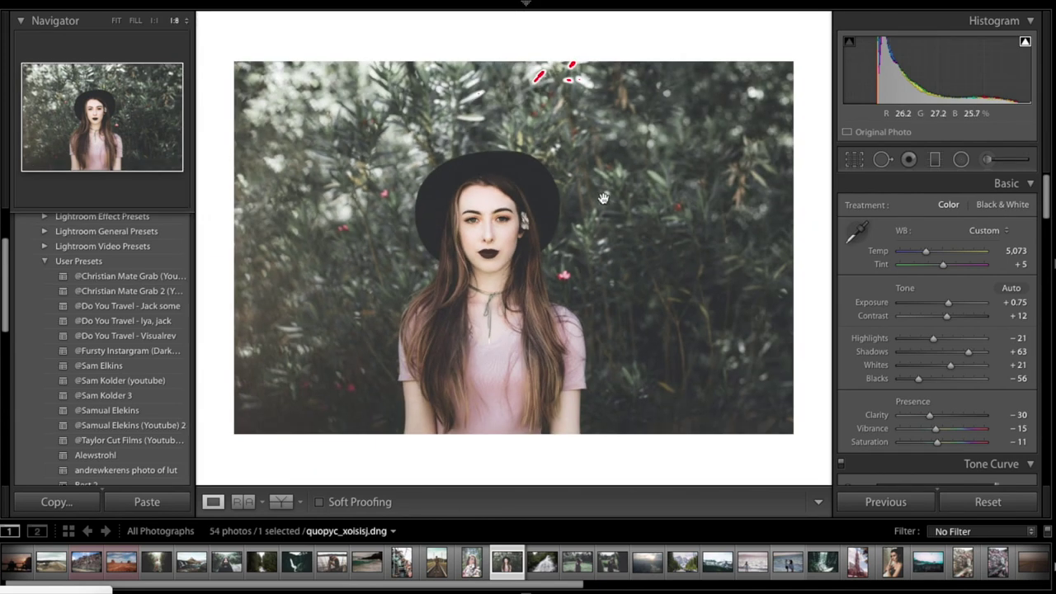